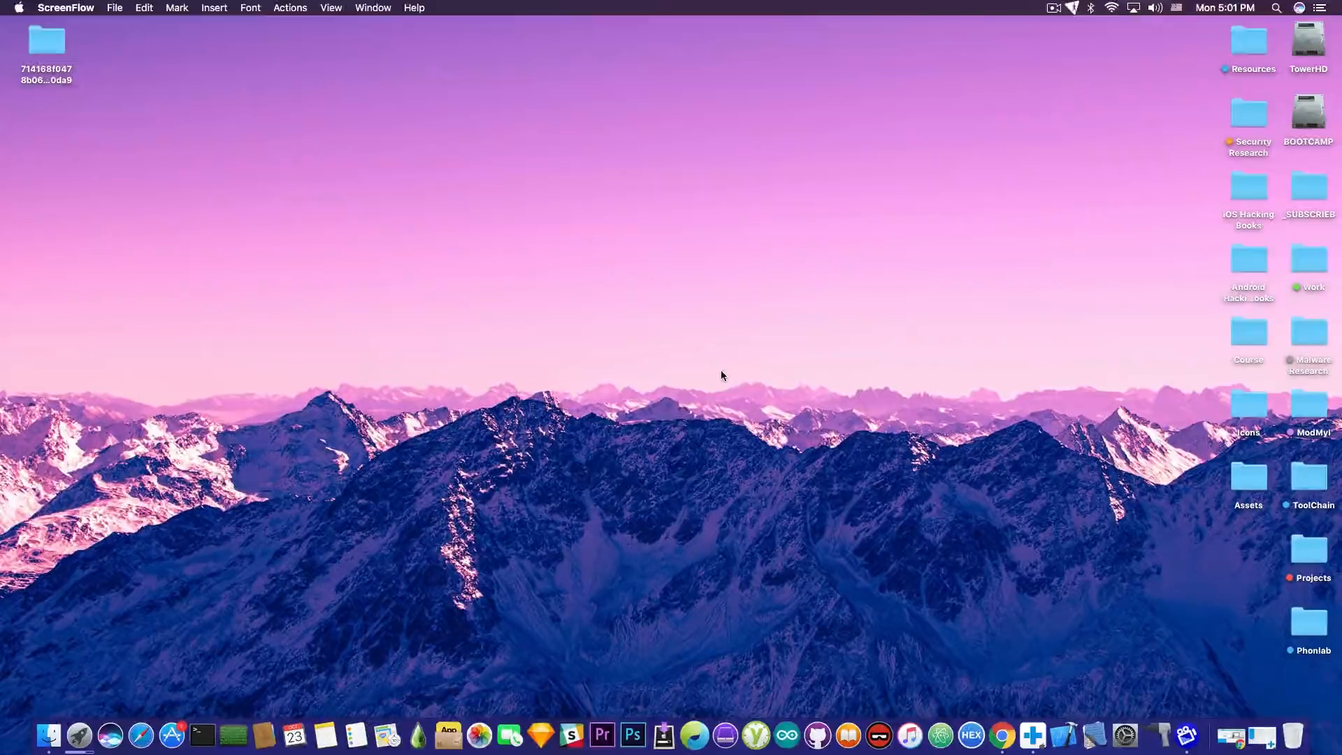
- Launch dr.fone toolkit for iOS and open its Data Recovery module
{"action": "left_click", "coordinate": [1032, 734]}
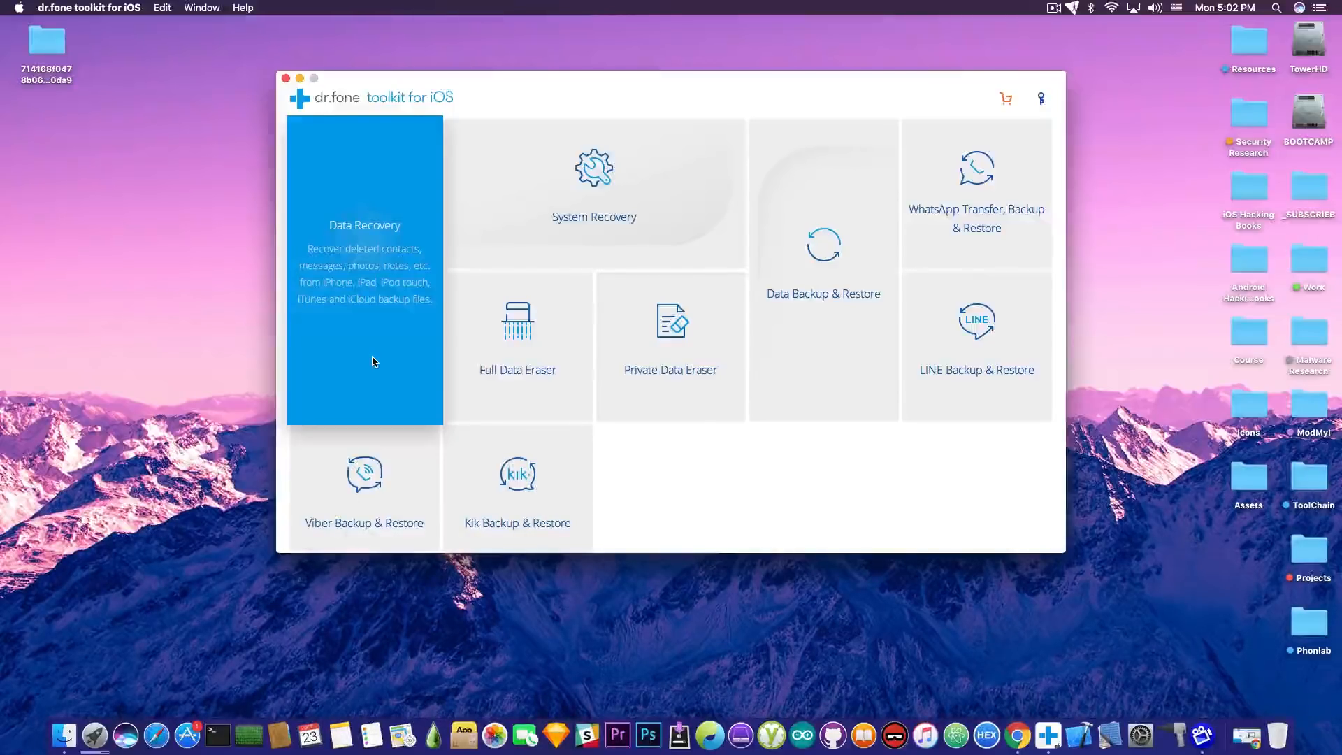
{"action": "left_click", "coordinate": [63, 60]}
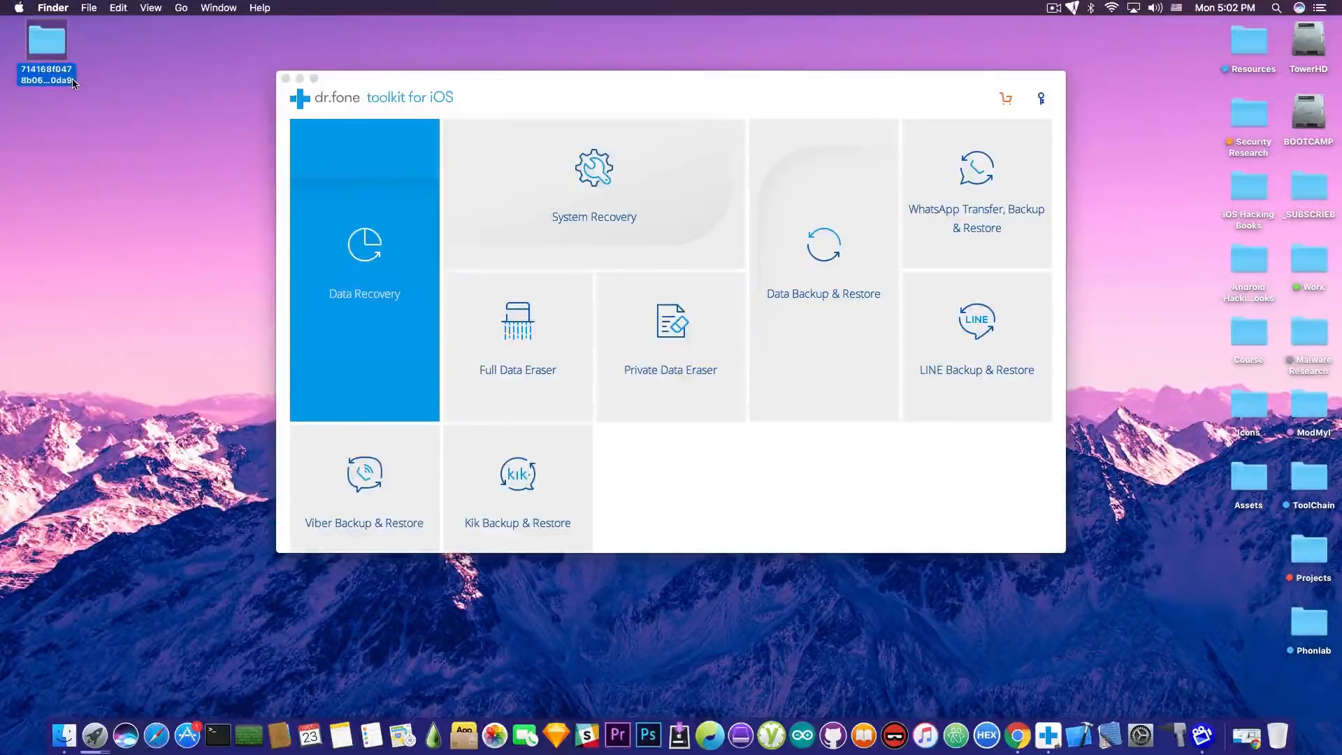
{"action": "left_click", "coordinate": [335, 204]}
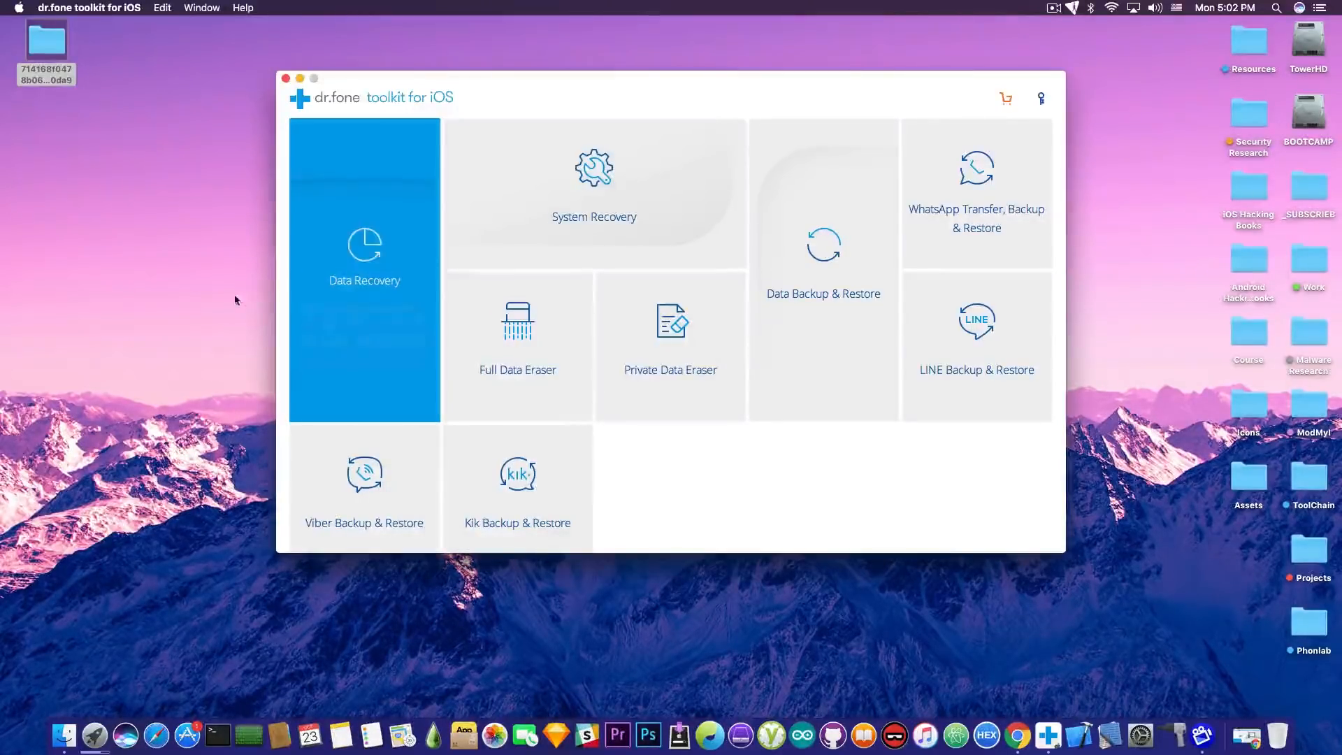
{"action": "left_click", "coordinate": [387, 281]}
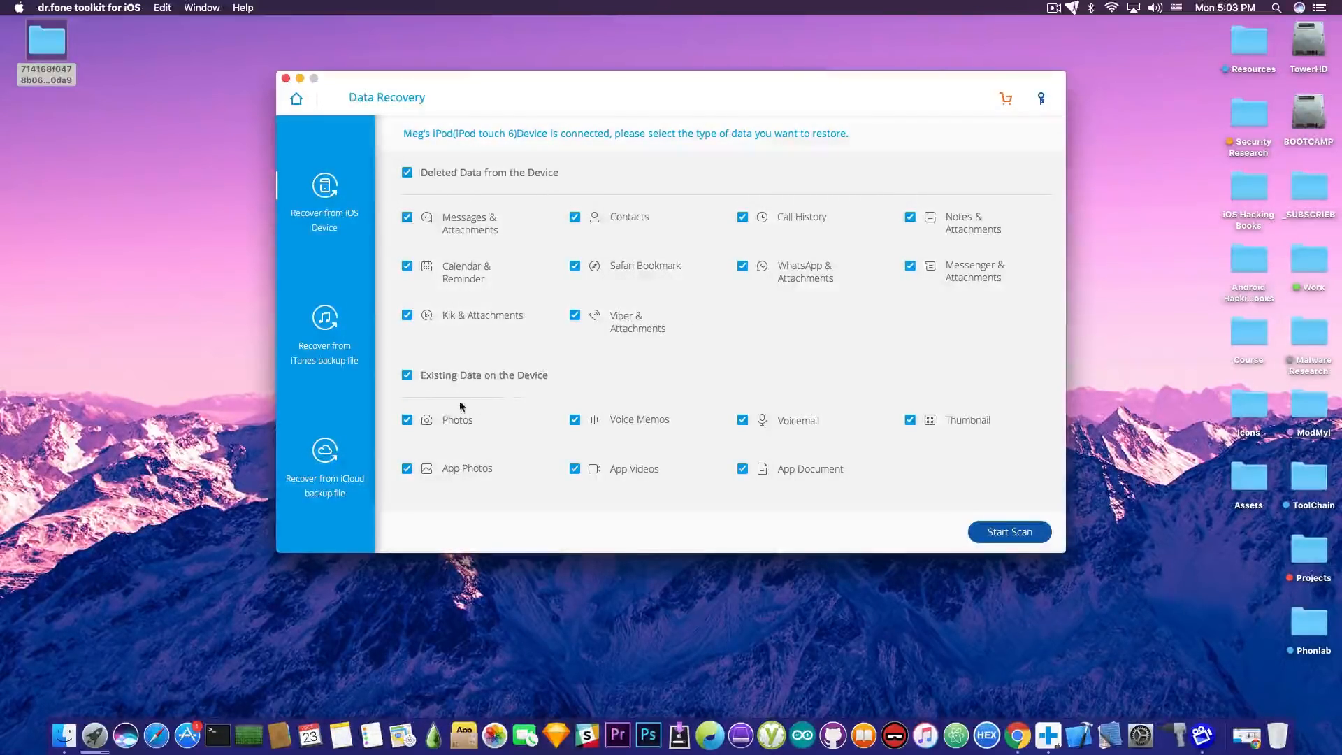
- Exclude all existing data on the device and scan the iPod for every type of deleted data
{"action": "left_click", "coordinate": [406, 376]}
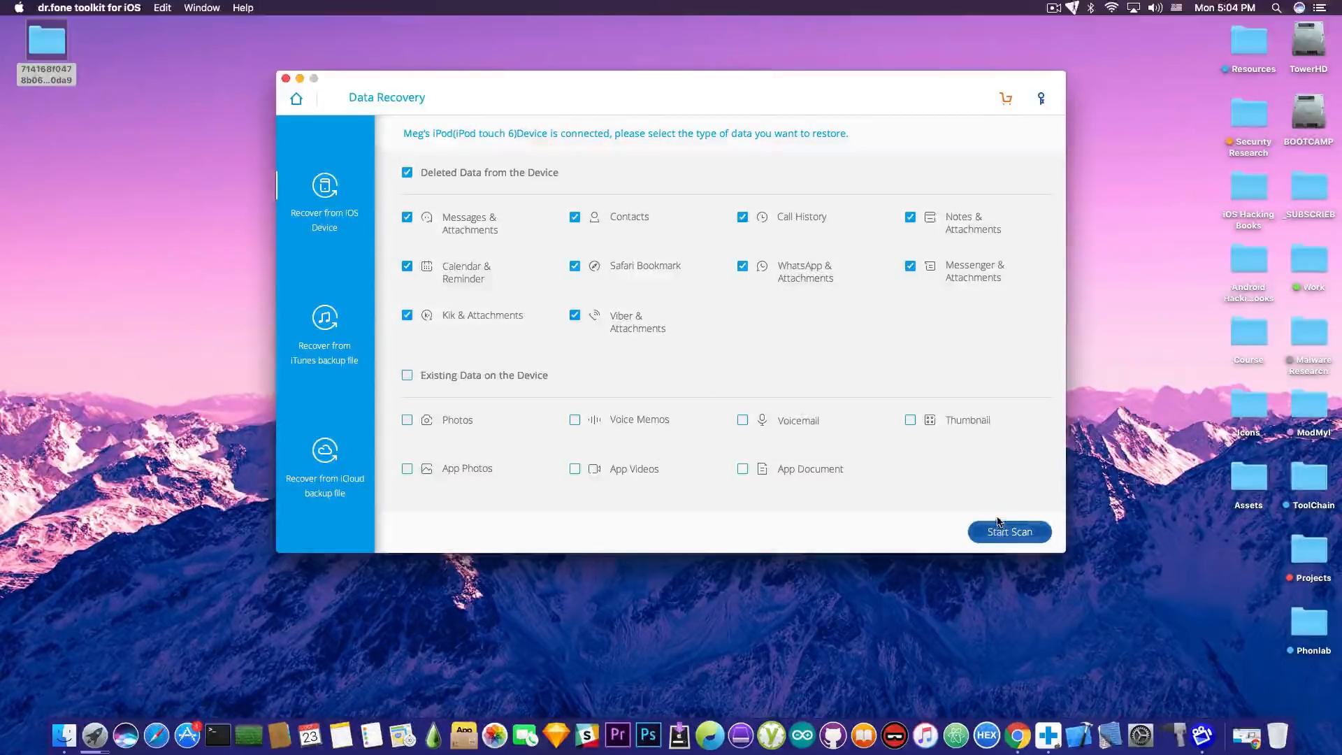
{"action": "left_click", "coordinate": [1011, 540]}
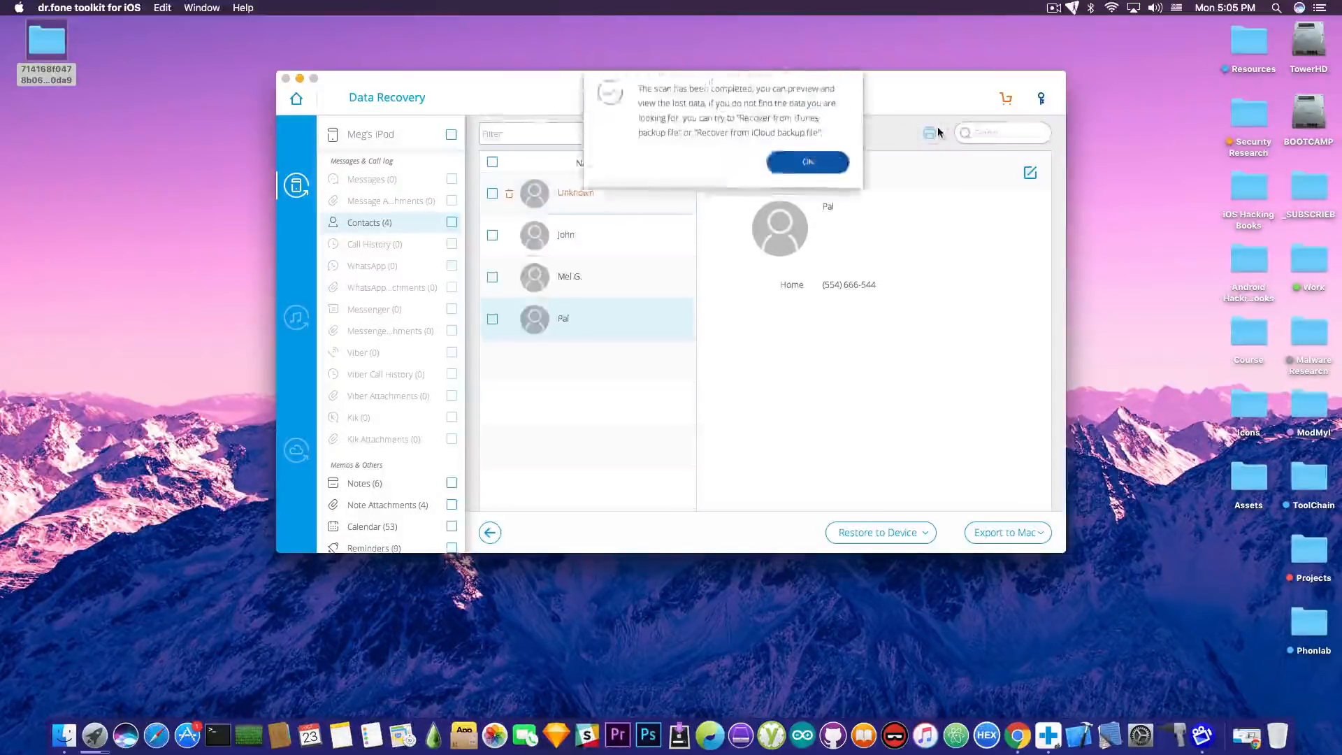
{"action": "left_click", "coordinate": [799, 175]}
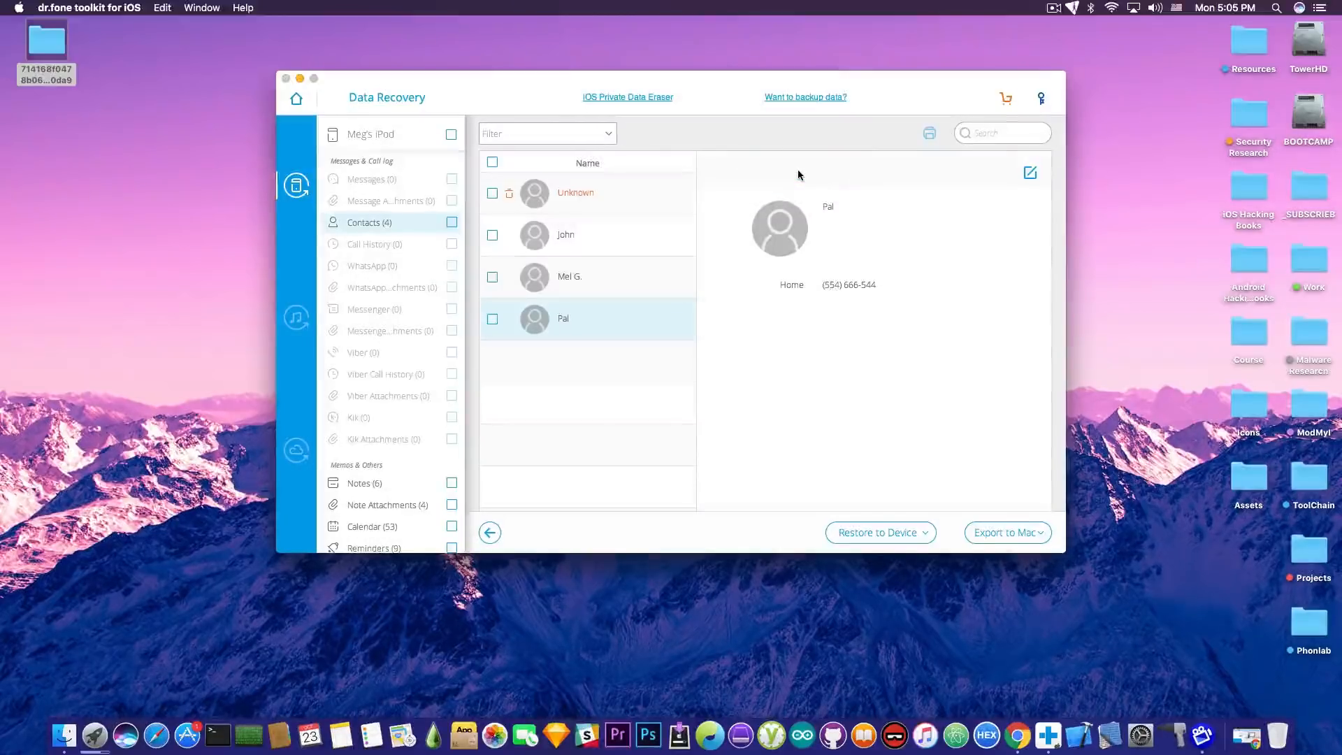
- Mark the deleted Unknown contact, check its restore options and try exporting it to the Mac
{"action": "left_click", "coordinate": [635, 197]}
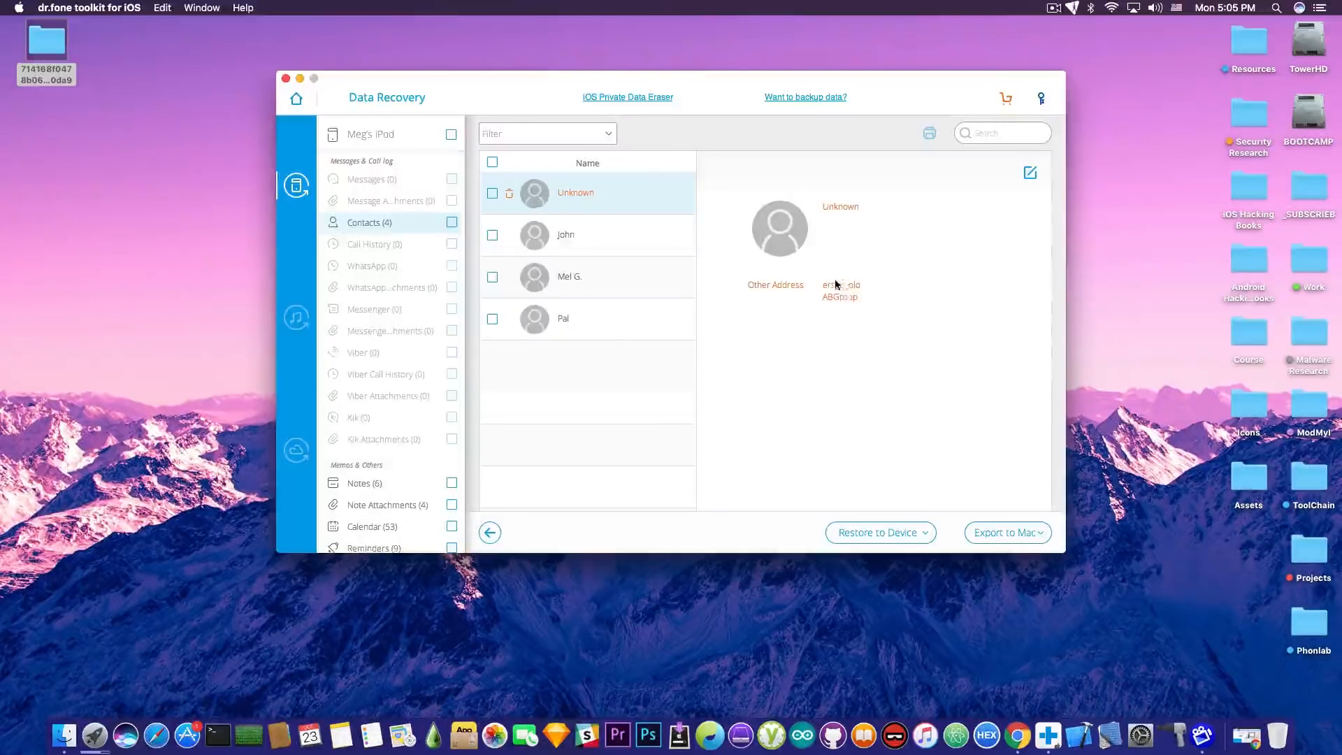
{"action": "left_click", "coordinate": [492, 194]}
{"action": "left_click", "coordinate": [882, 535]}
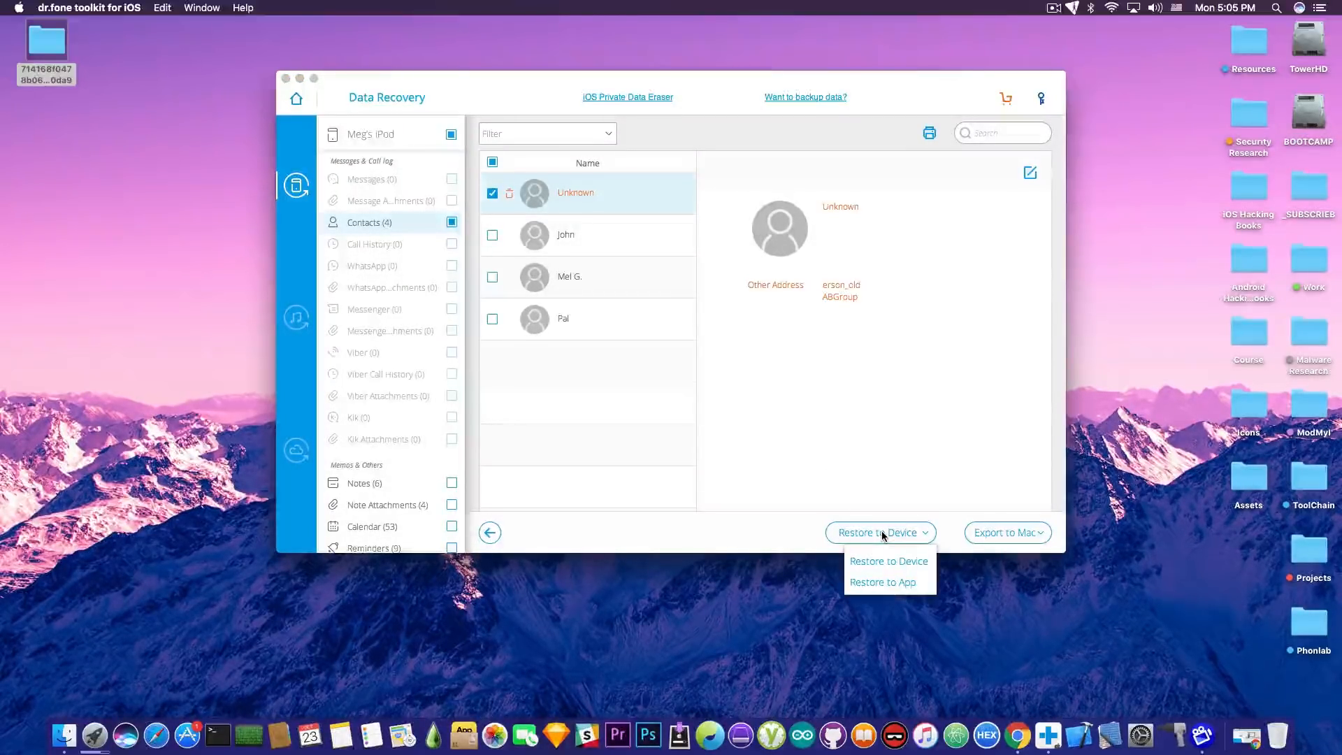
{"action": "left_click", "coordinate": [815, 373]}
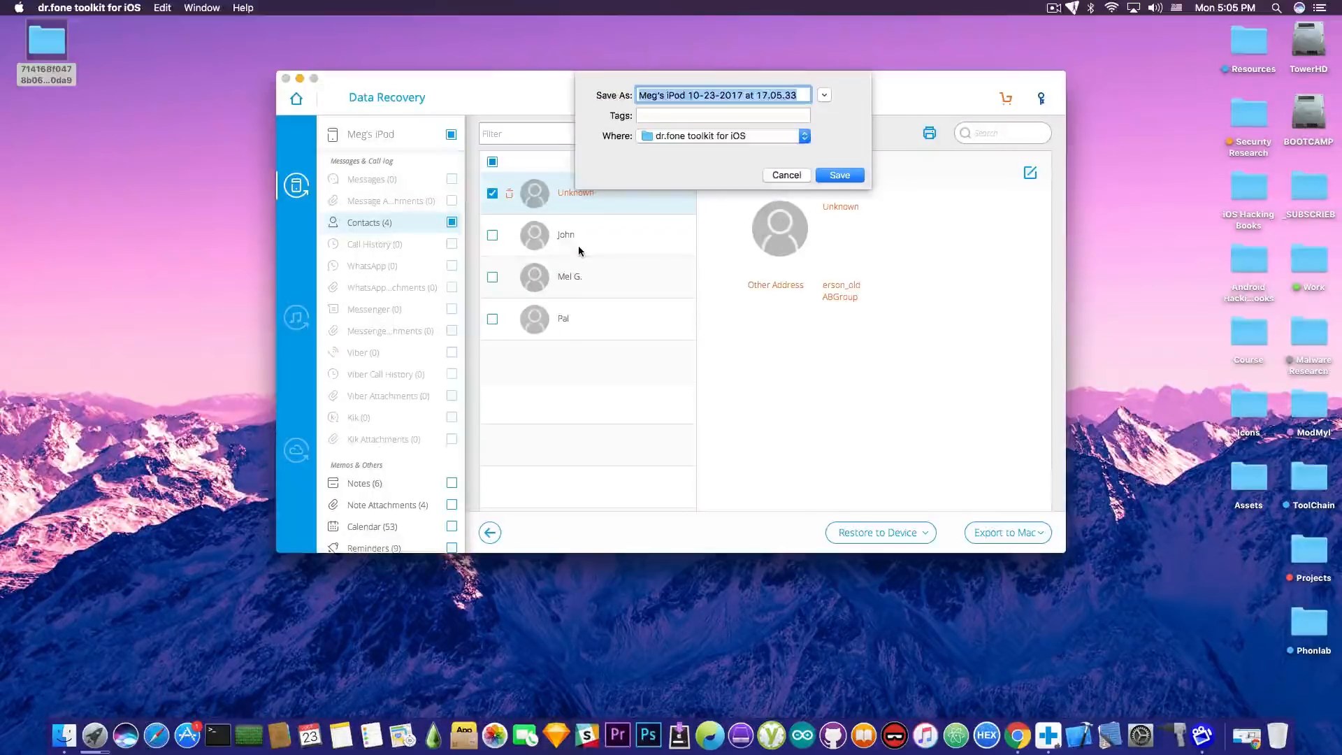
{"action": "left_click", "coordinate": [786, 175]}
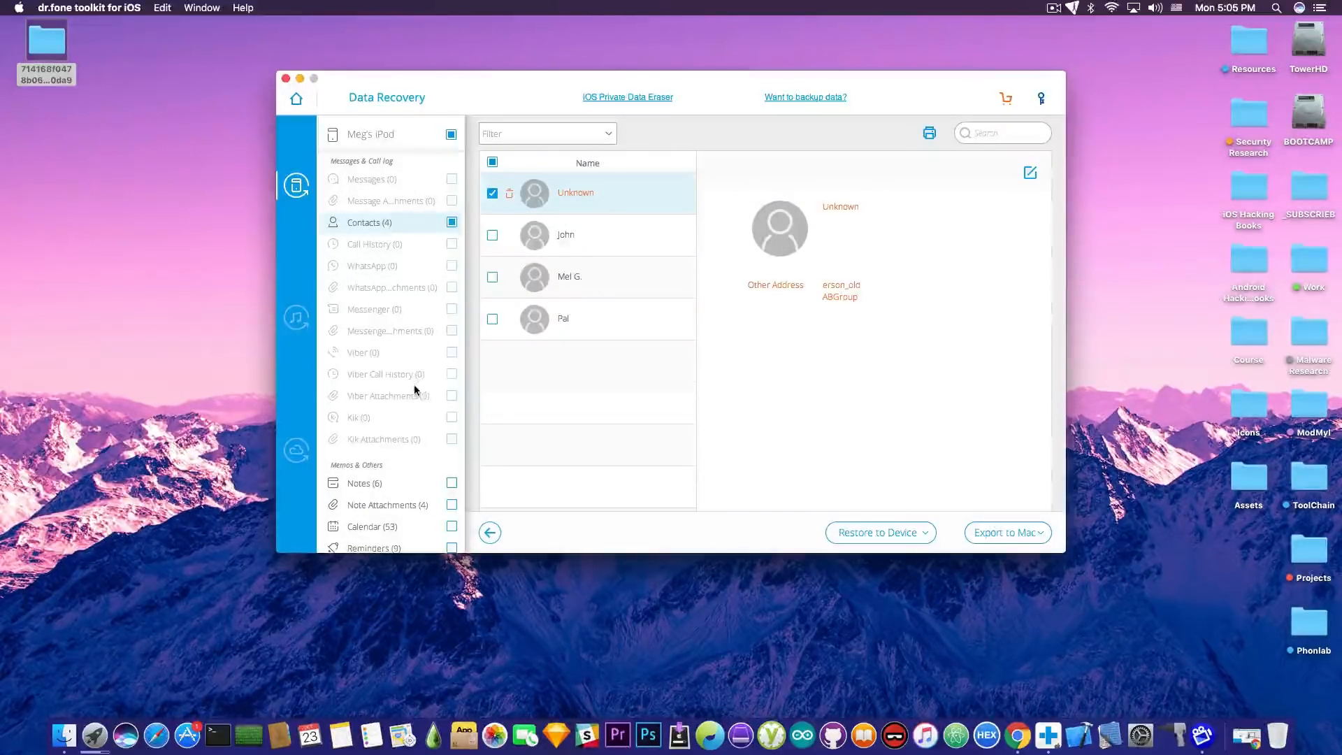
- Examine the scanned notes, including the deleted hardpoint note, and the options for exporting them to the Mac
{"action": "scroll", "coordinate": [413, 390], "scroll_direction": "down", "scroll_amount": 1}
{"action": "left_click", "coordinate": [380, 457]}
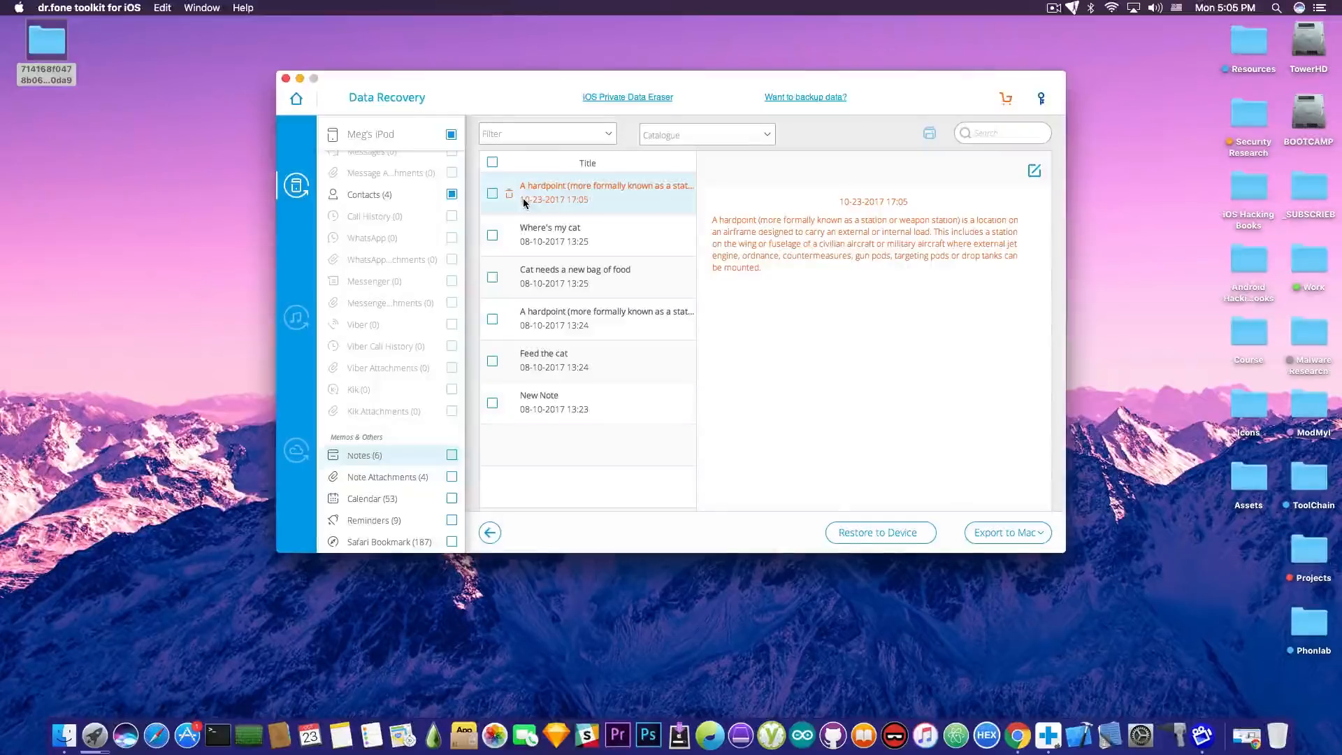
{"action": "left_click_drag", "start_coordinate": [542, 427], "coordinate": [570, 235]}
{"action": "left_click", "coordinate": [590, 467]}
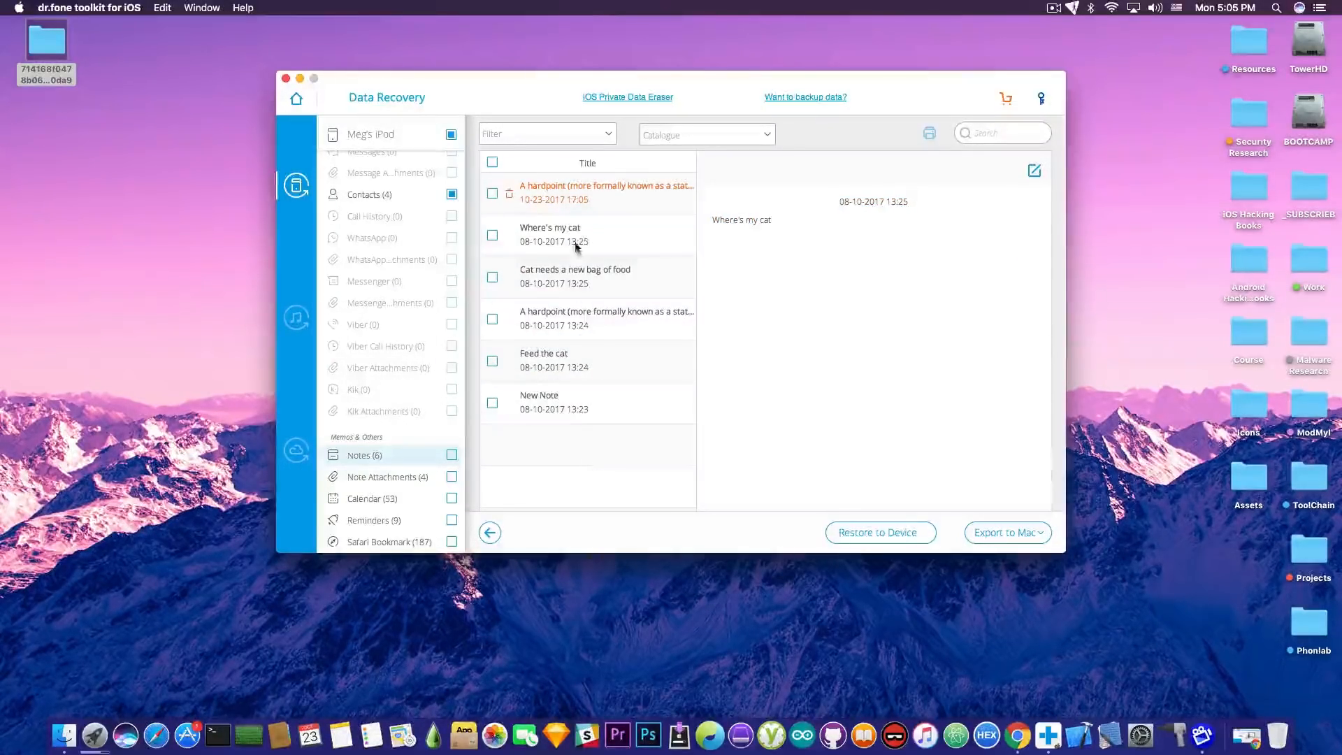
{"action": "left_click", "coordinate": [570, 183]}
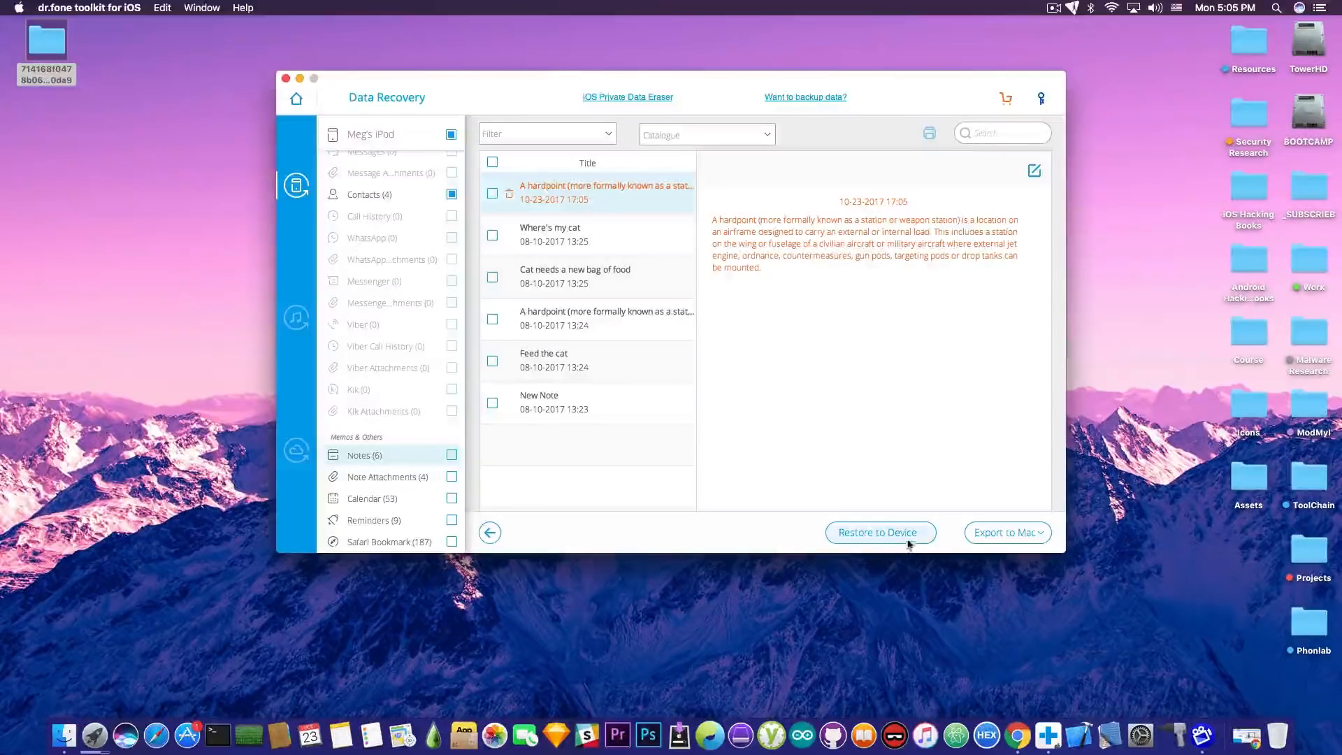
{"action": "left_click", "coordinate": [1011, 543]}
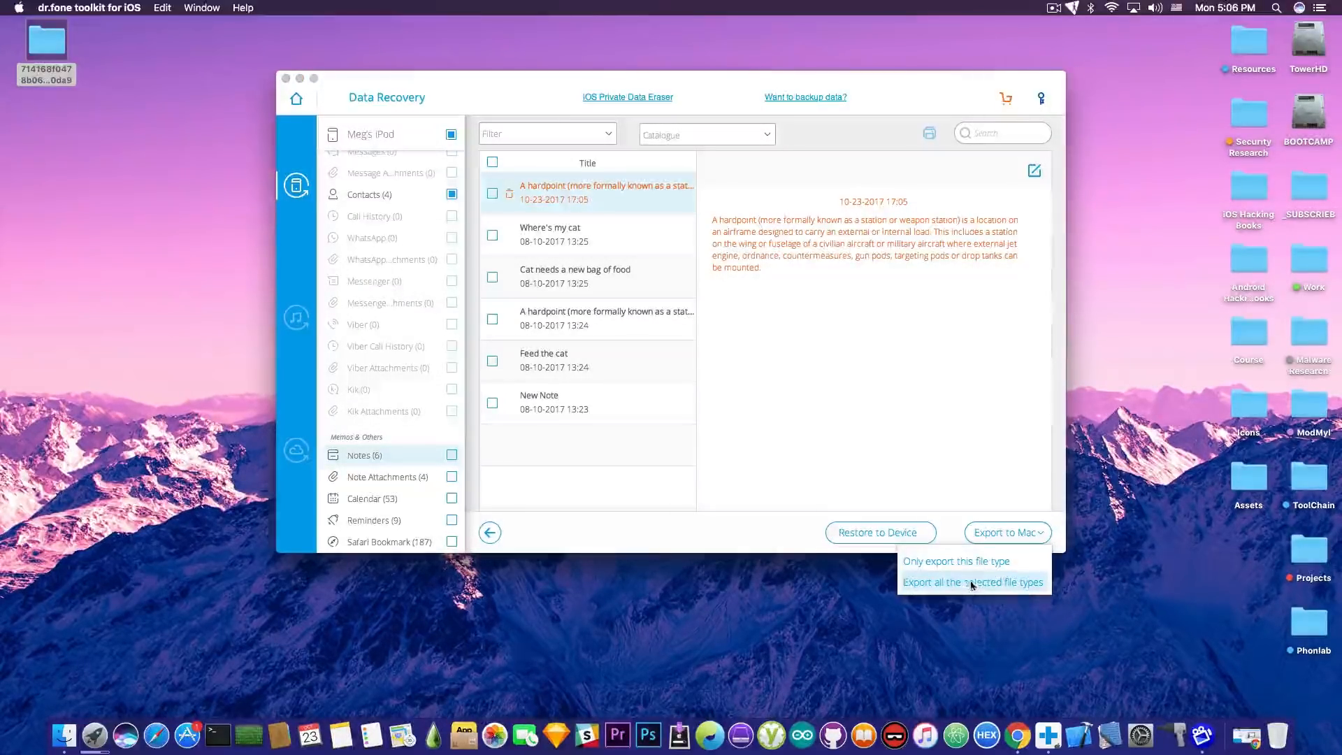
{"action": "left_click", "coordinate": [842, 460]}
- Review the note attachments and look through the list of calendar events found by the scan
{"action": "left_click", "coordinate": [400, 478]}
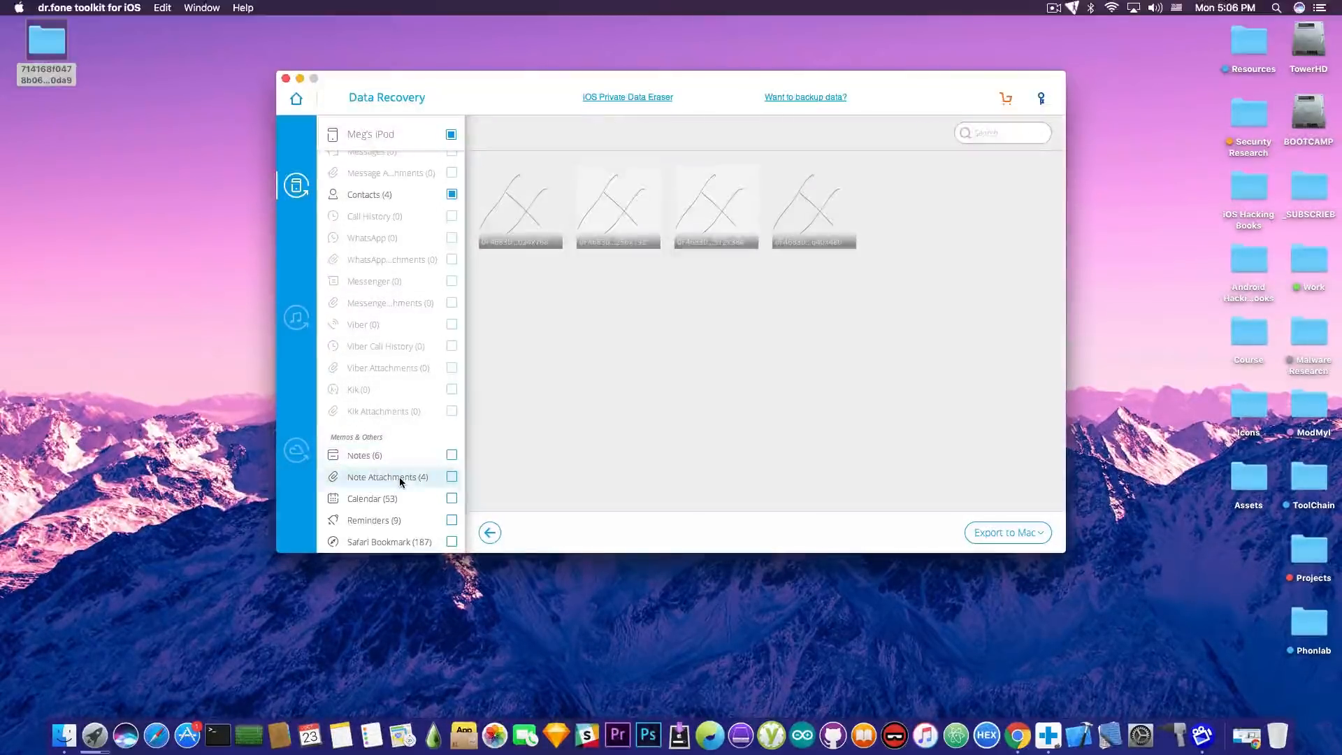
{"action": "left_click", "coordinate": [552, 202]}
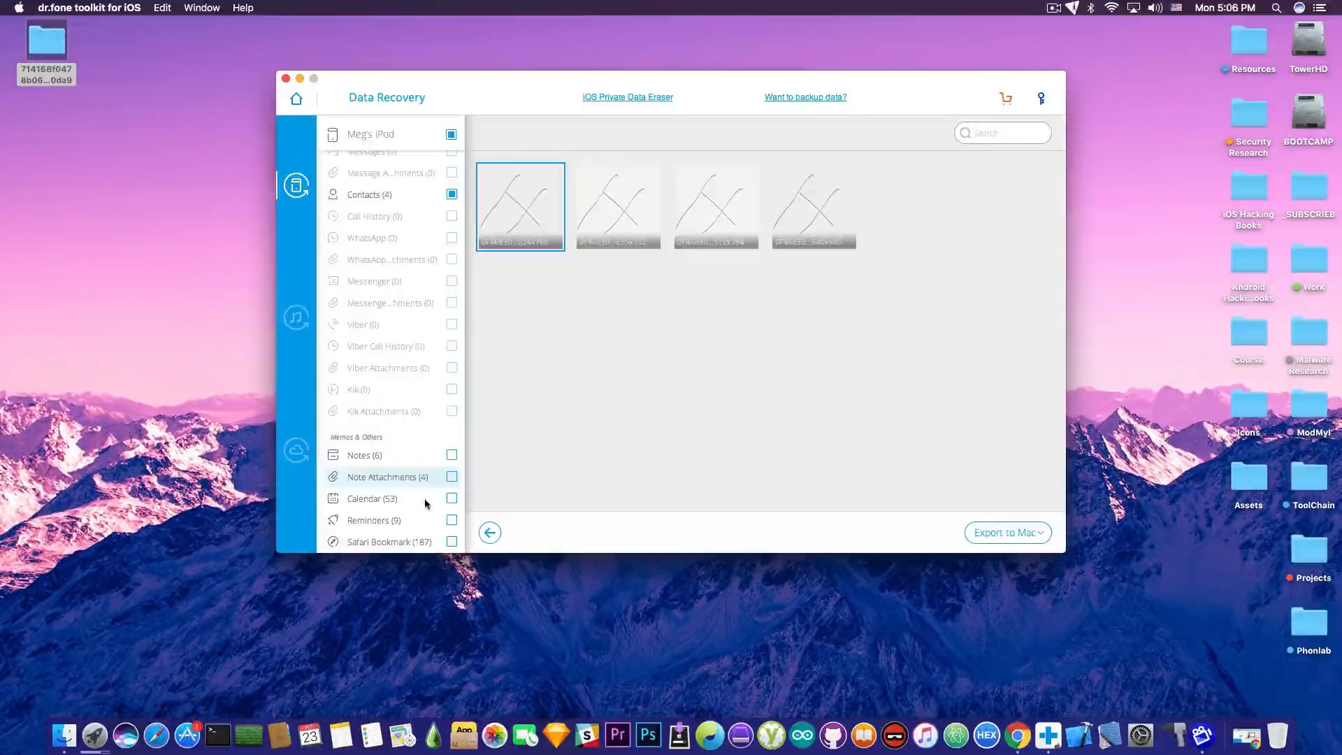
{"action": "left_click", "coordinate": [373, 499]}
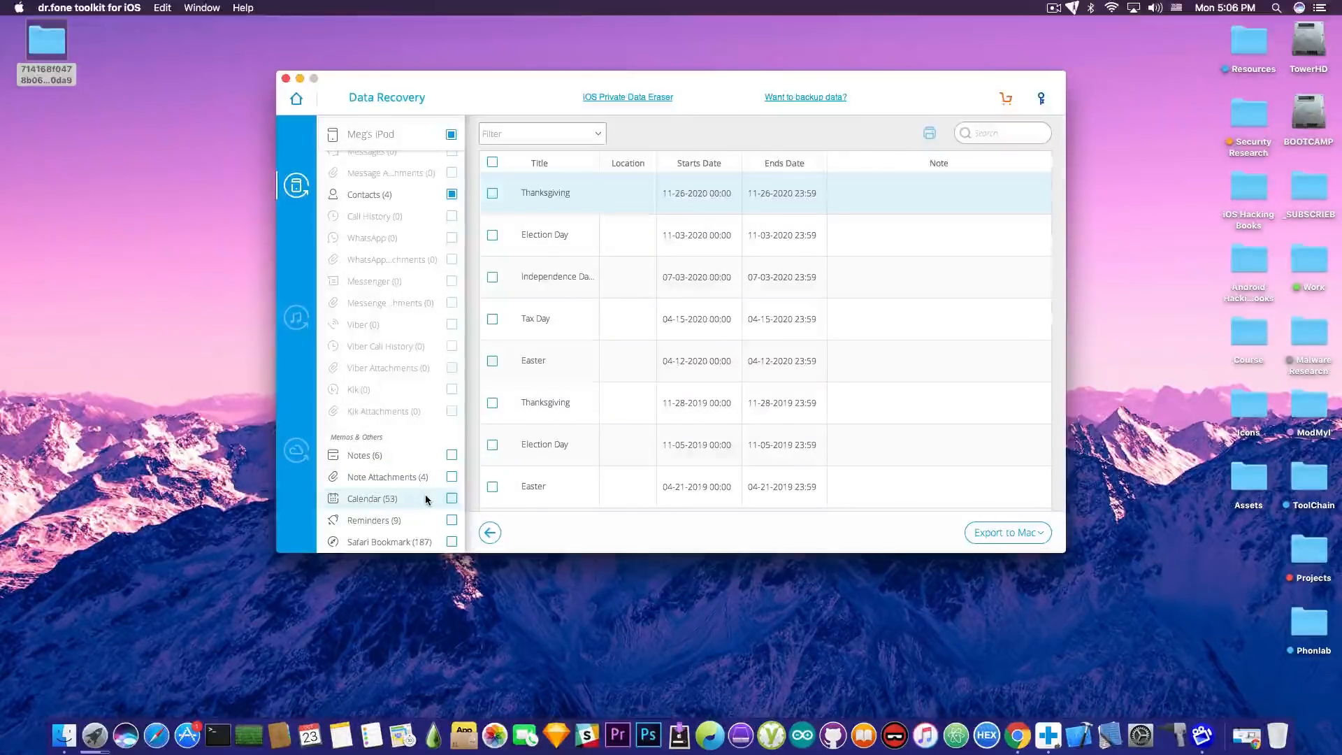
{"action": "scroll", "coordinate": [543, 481], "scroll_direction": "down", "scroll_amount": 10}
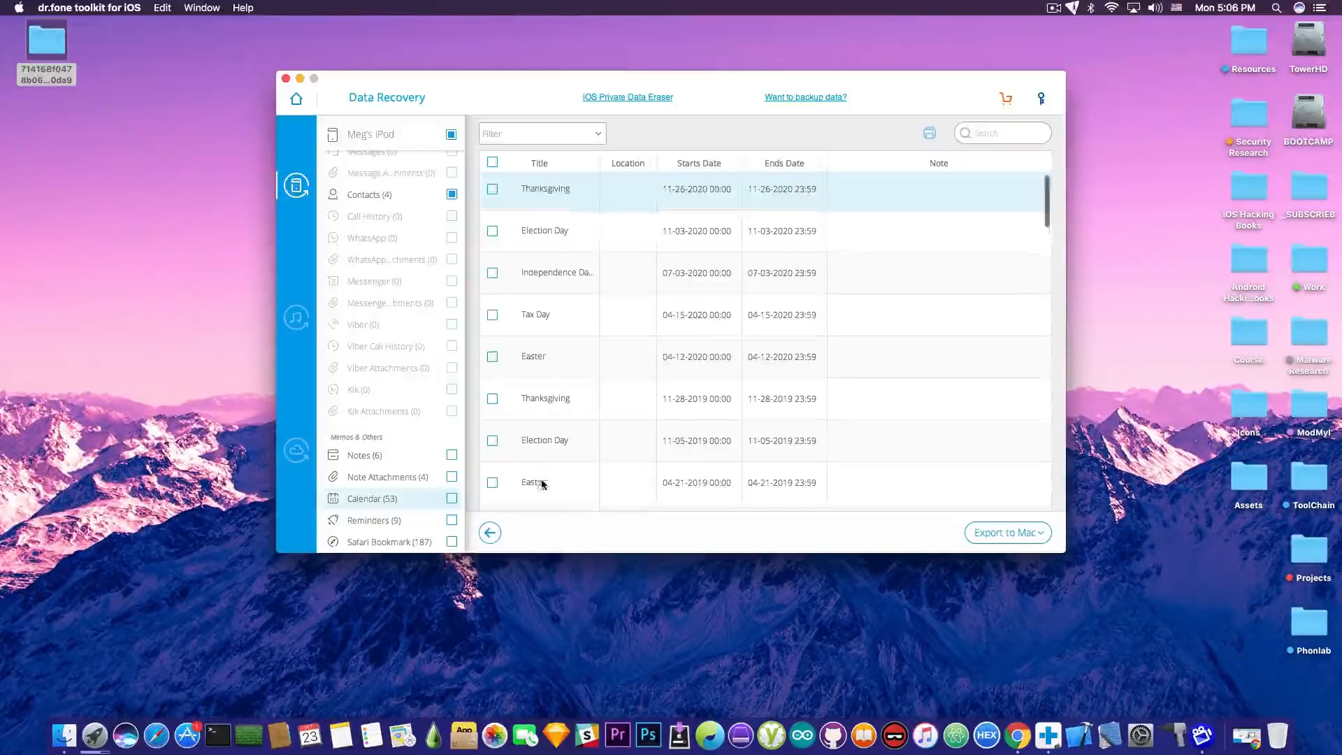
{"action": "scroll", "coordinate": [543, 483], "scroll_direction": "down", "scroll_amount": 15}
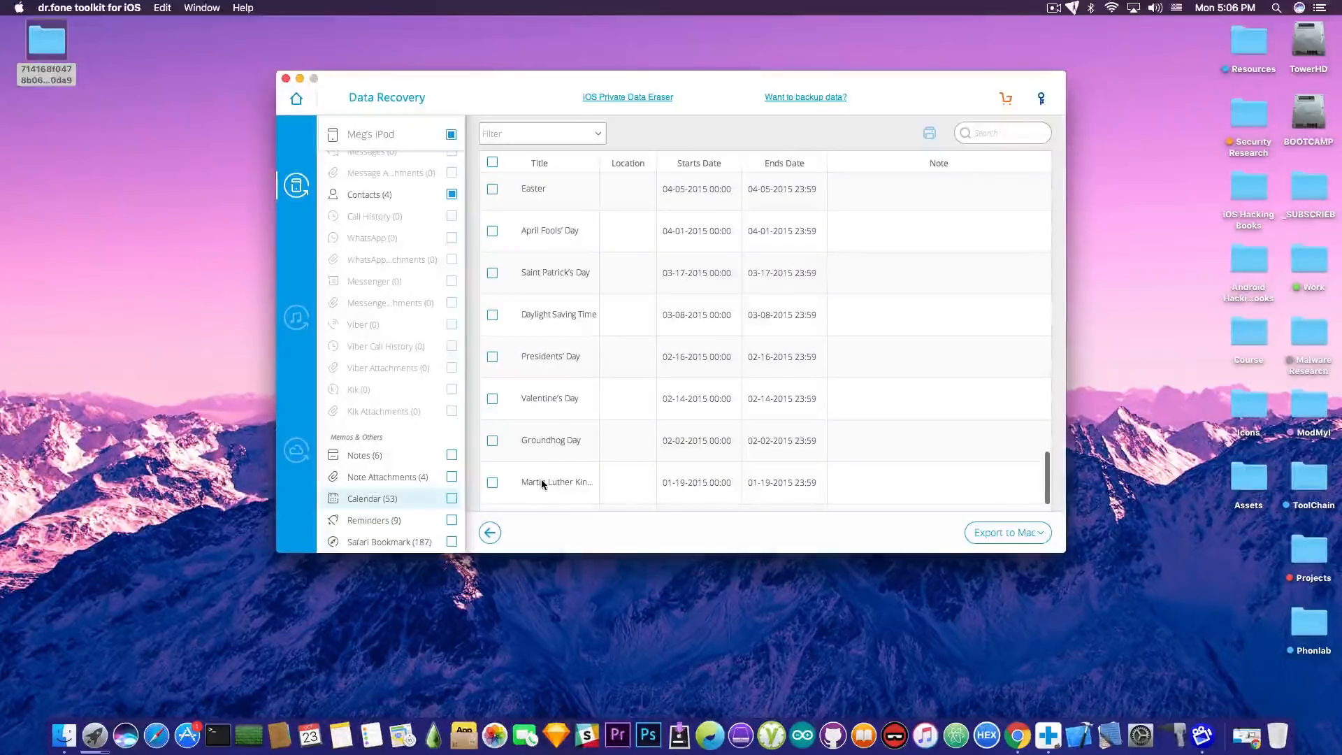
{"action": "scroll", "coordinate": [542, 484], "scroll_direction": "up", "scroll_amount": 5}
{"action": "scroll", "coordinate": [543, 482], "scroll_direction": "up", "scroll_amount": 8}
{"action": "scroll", "coordinate": [542, 486], "scroll_direction": "down", "scroll_amount": 12}
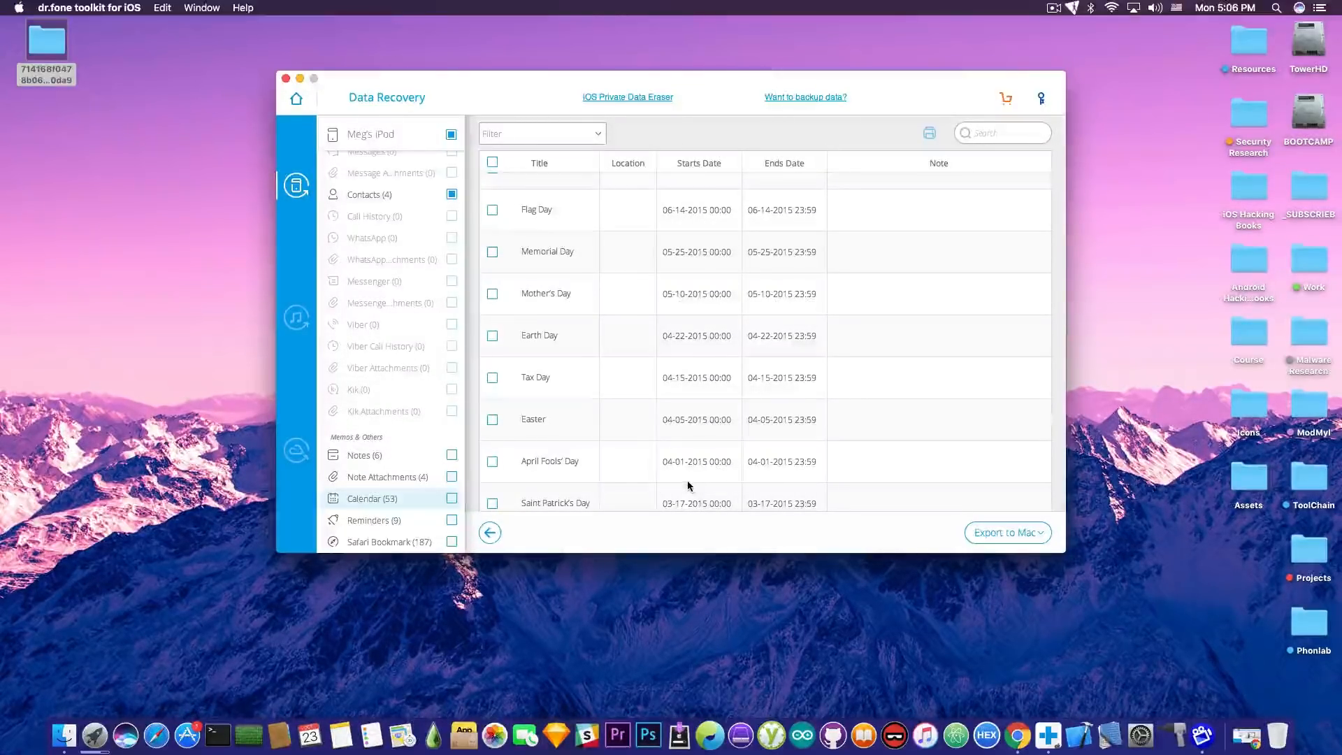
- Look through the reminders found on the iPod, including their list and completion status
{"action": "left_click", "coordinate": [398, 523]}
{"action": "scroll", "coordinate": [626, 418], "scroll_direction": "down", "scroll_amount": 2}
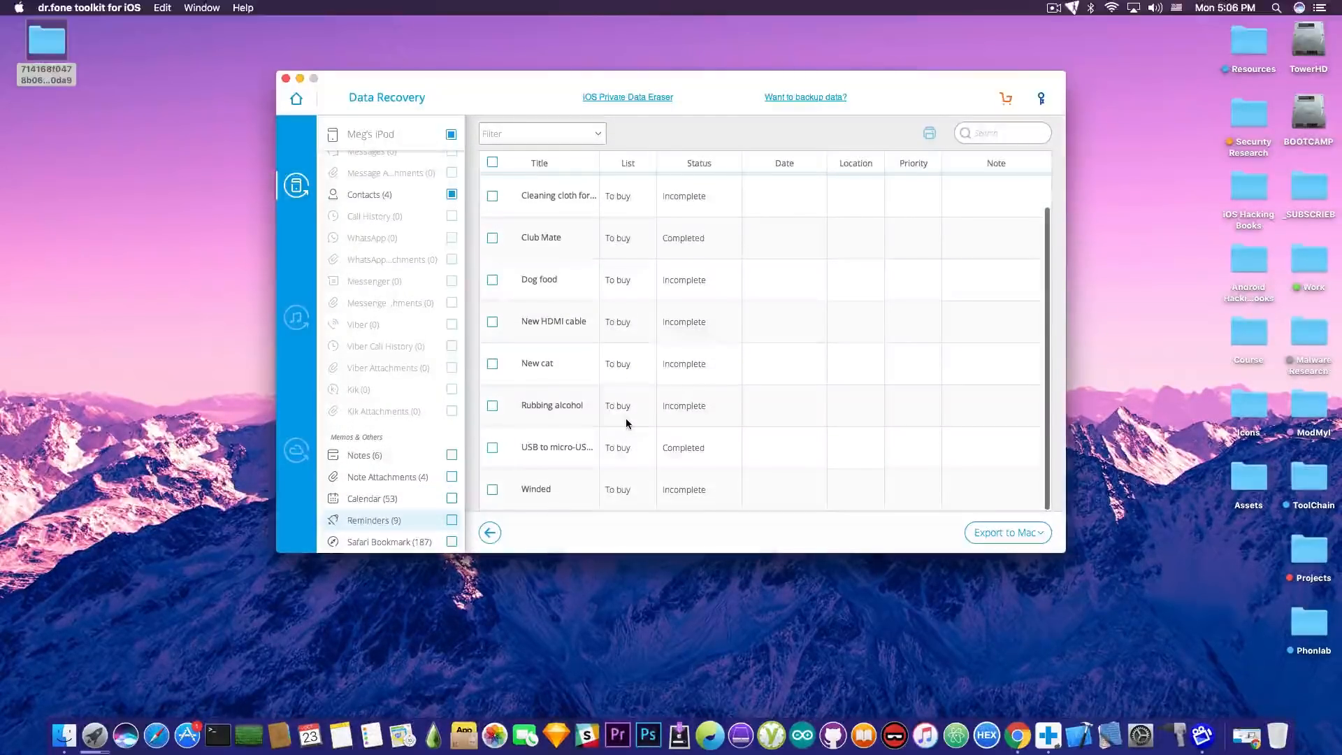
{"action": "scroll", "coordinate": [627, 418], "scroll_direction": "up", "scroll_amount": 2}
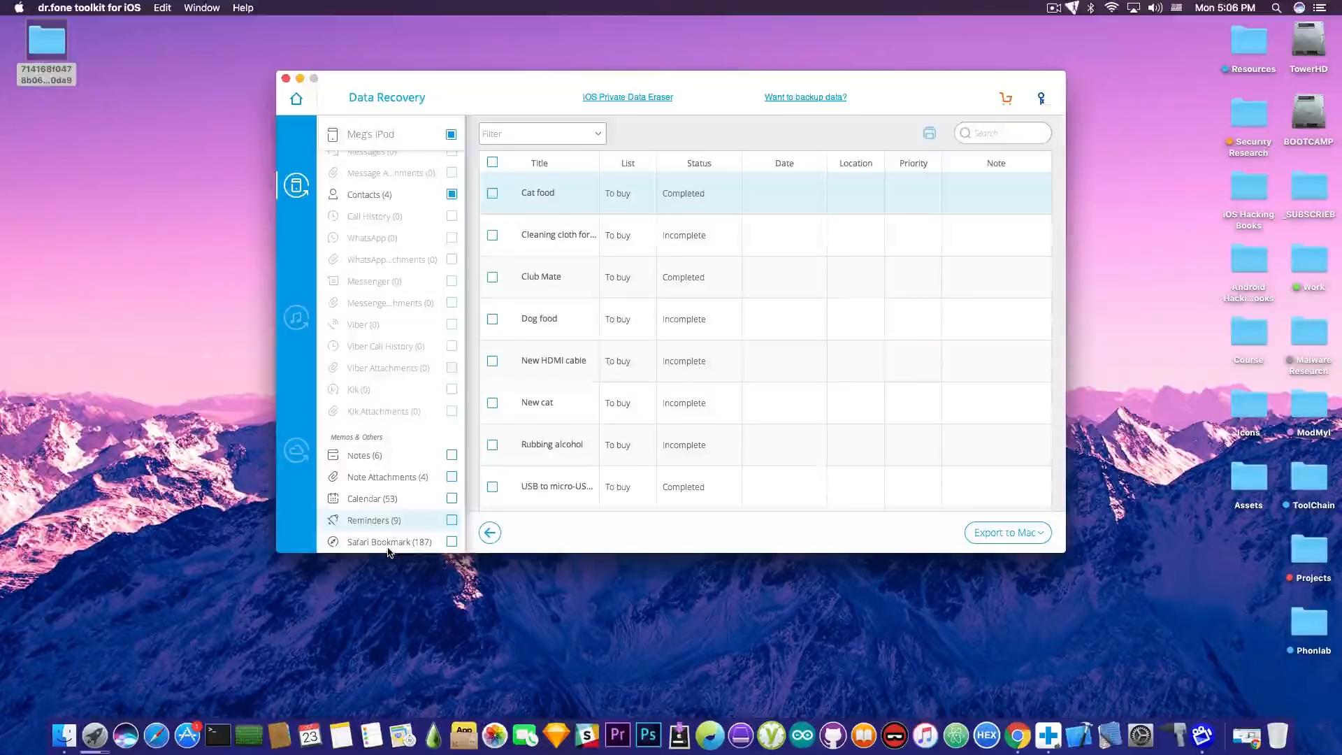
{"action": "scroll", "coordinate": [375, 535], "scroll_direction": "up", "scroll_amount": 1}
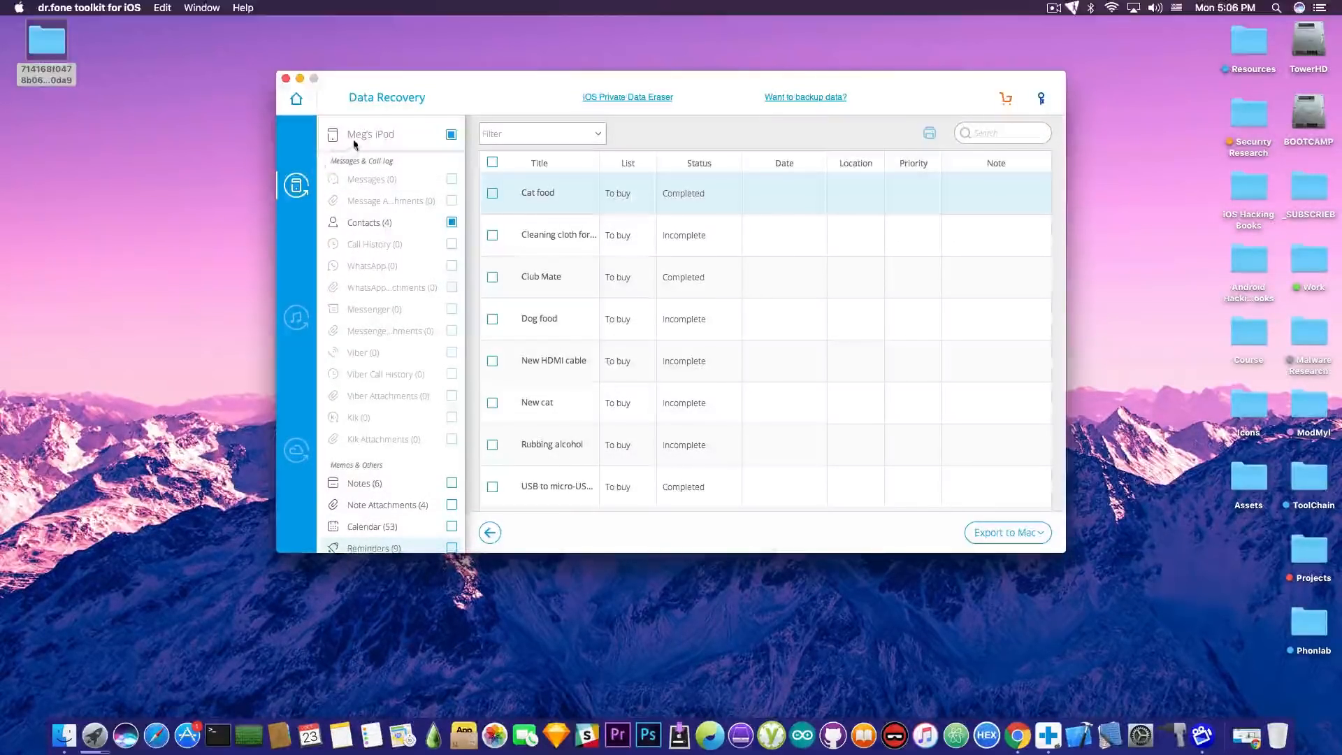
- Exit the current scan results and rescan the iPod with existing Photos added to the deleted data types
{"action": "left_click", "coordinate": [296, 101]}
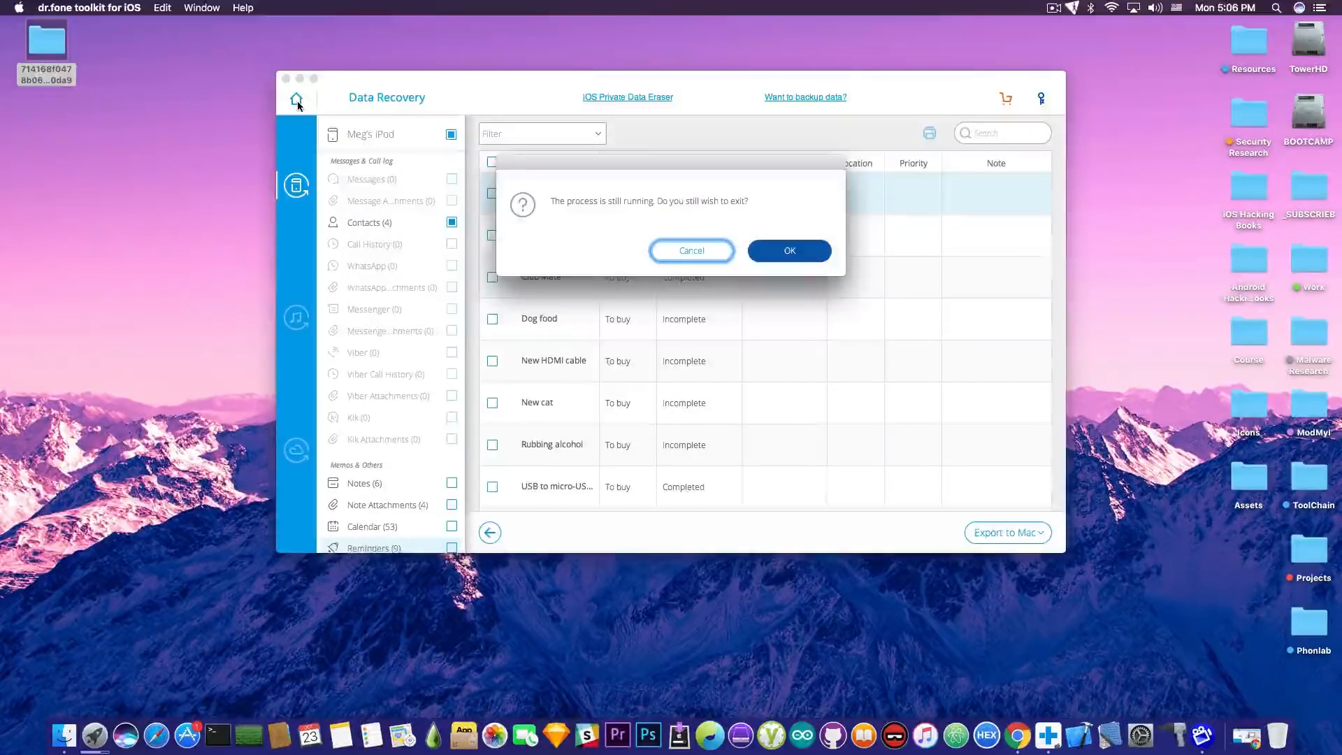
{"action": "left_click", "coordinate": [789, 250]}
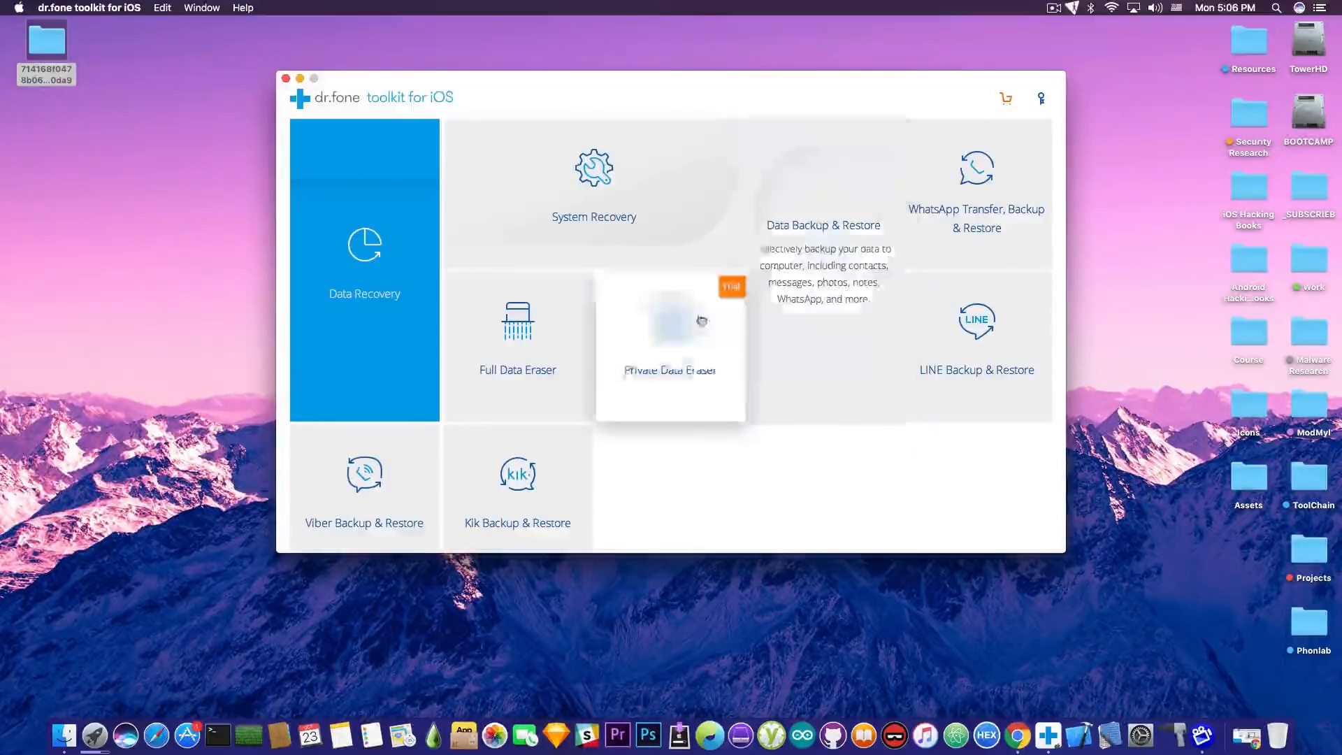
{"action": "left_click", "coordinate": [386, 281]}
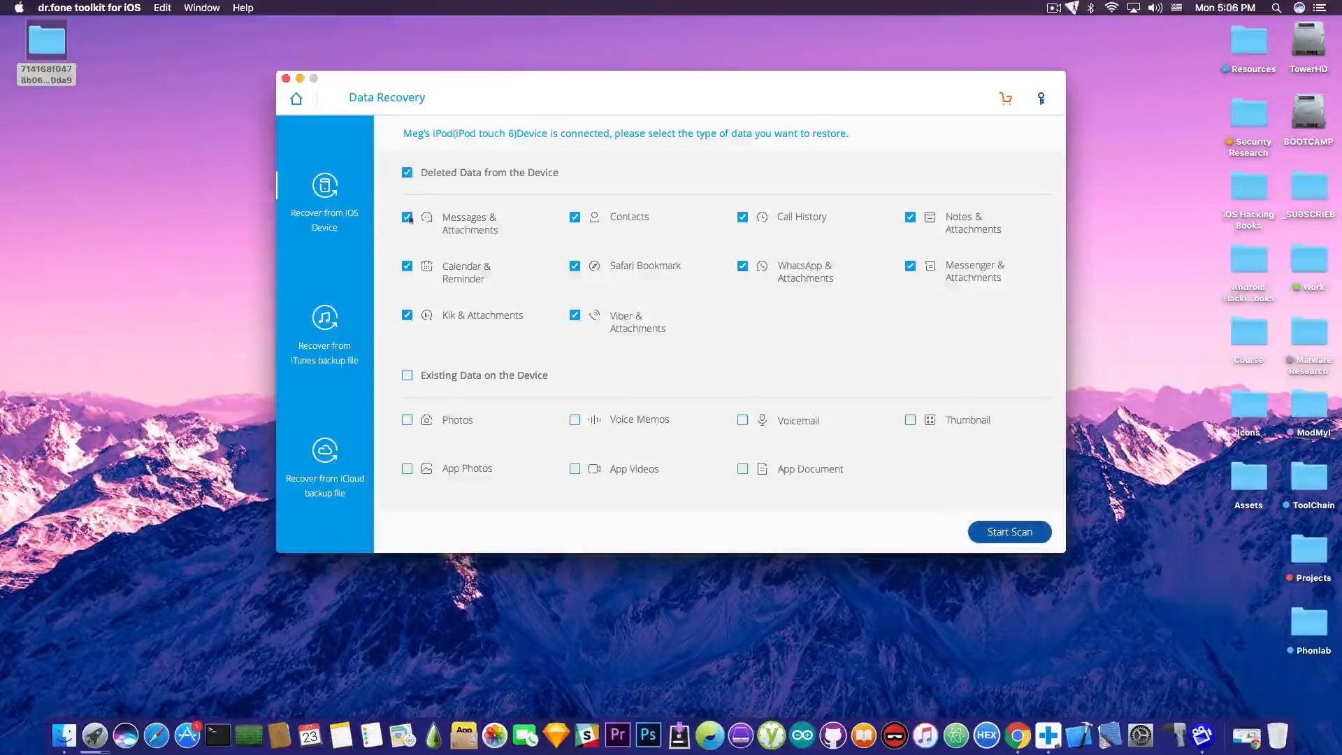
{"action": "left_click", "coordinate": [407, 420]}
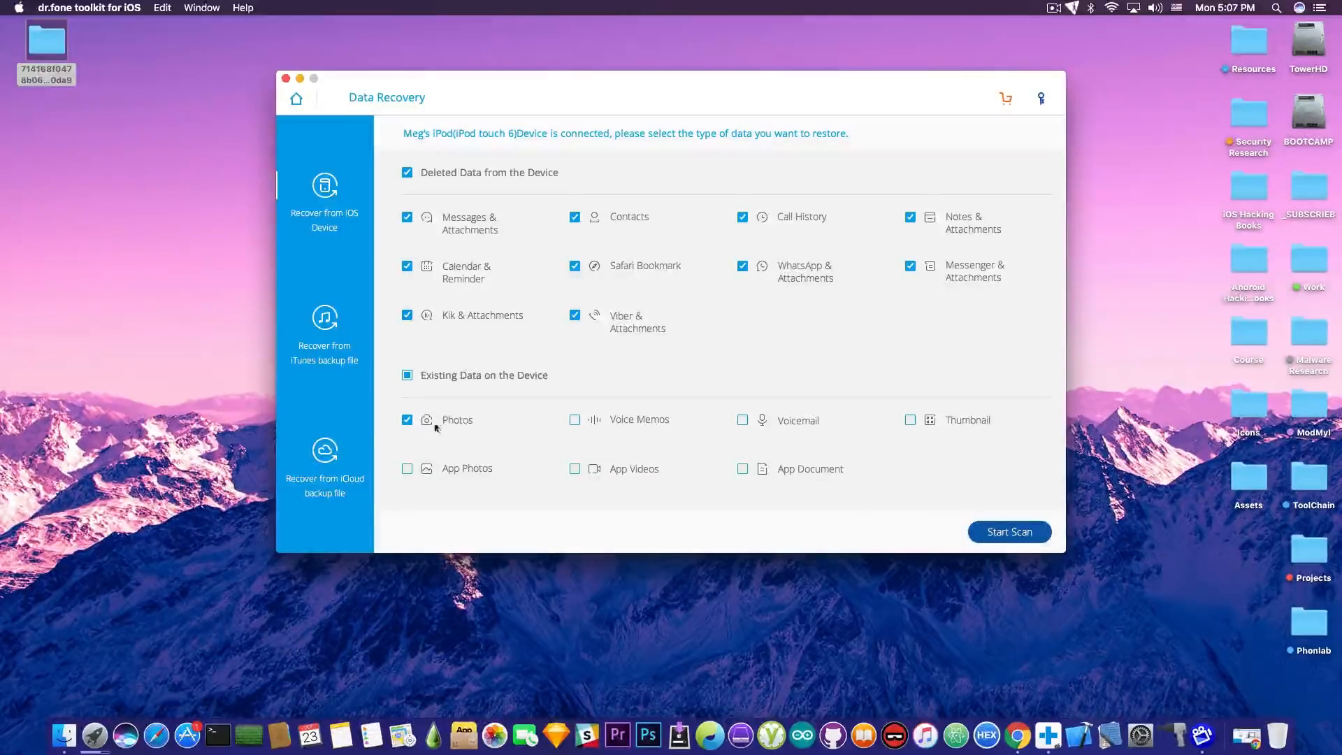
{"action": "left_click", "coordinate": [1017, 533]}
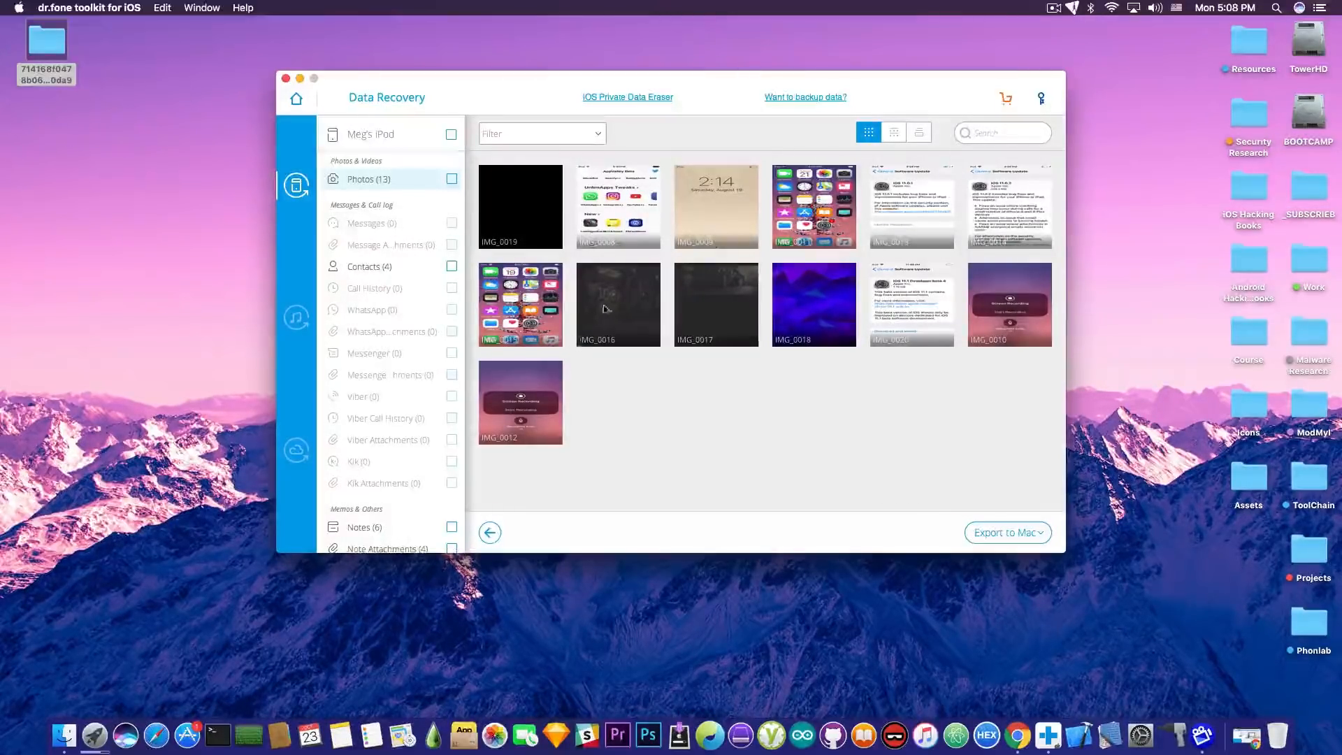
- Export the lock screen photo IMG_0009 to the Mac, saving it to the Desktop under the default name
{"action": "left_click", "coordinate": [737, 201]}
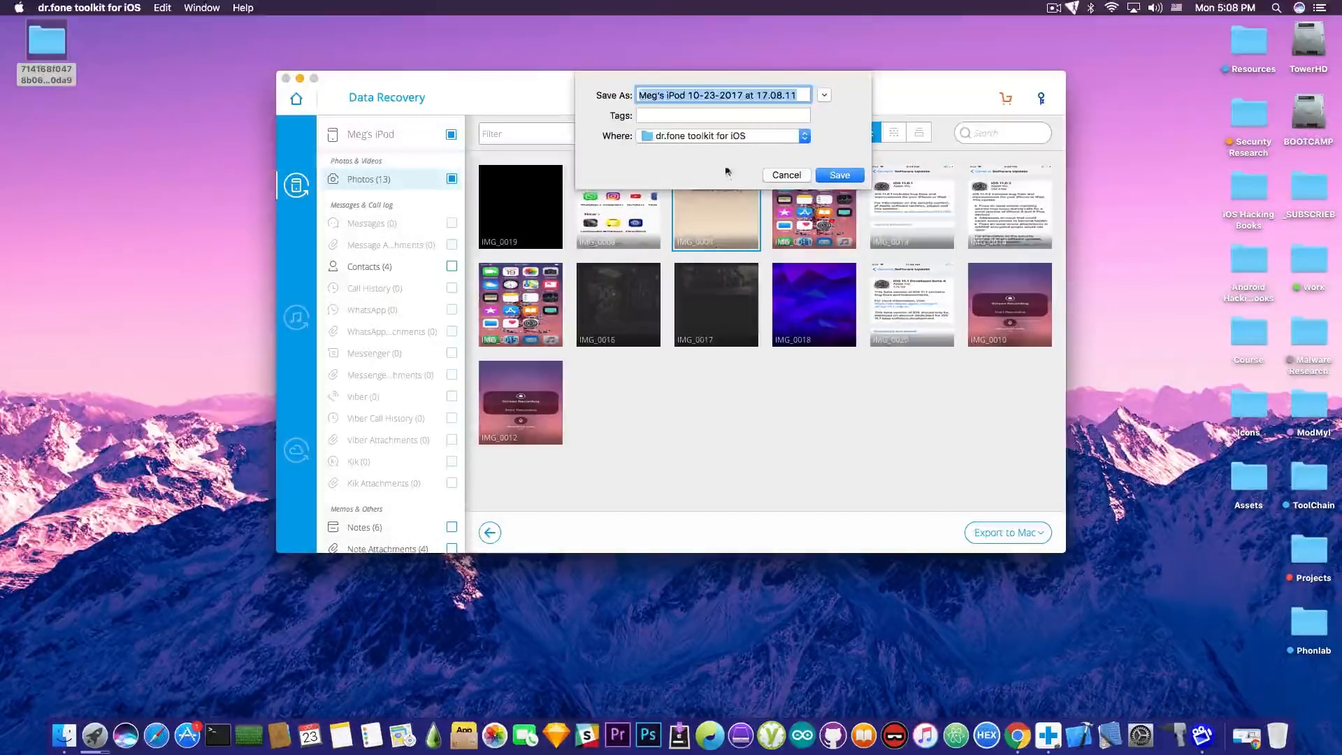
{"action": "left_click", "coordinate": [726, 137]}
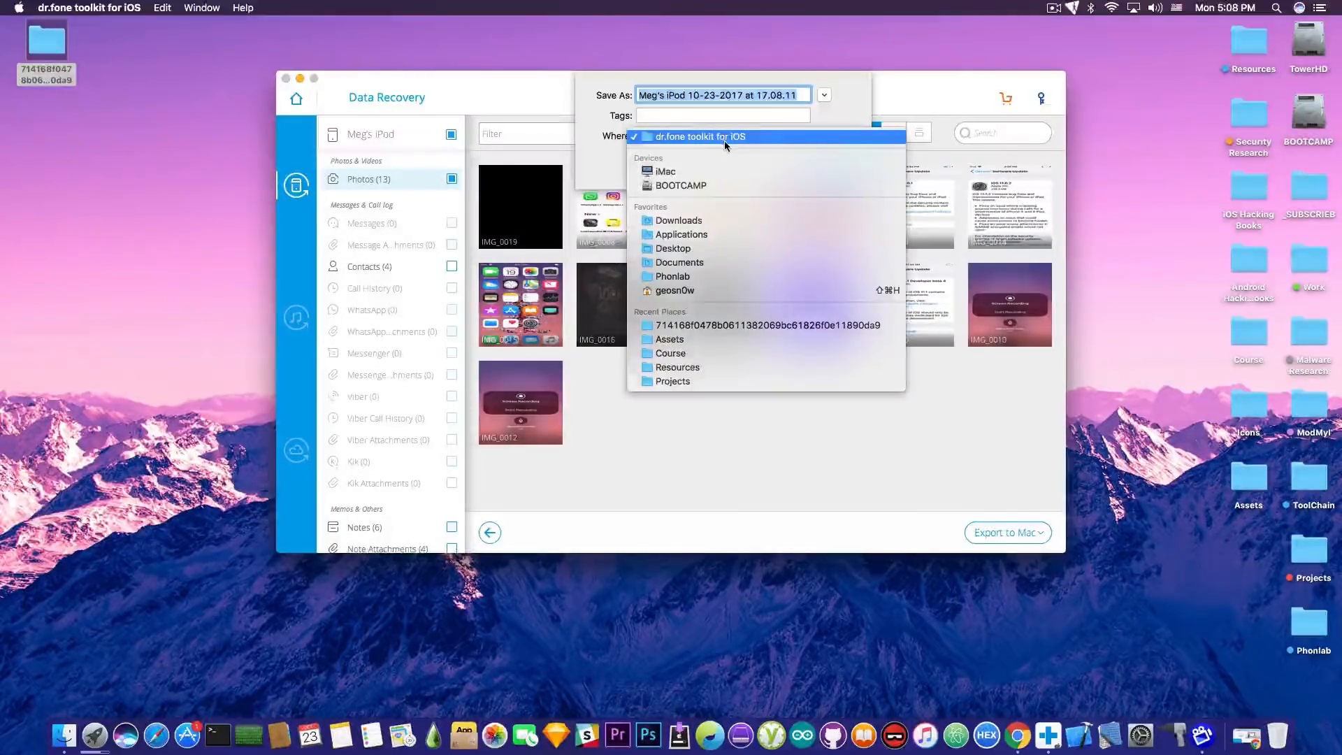
{"action": "left_click", "coordinate": [711, 249]}
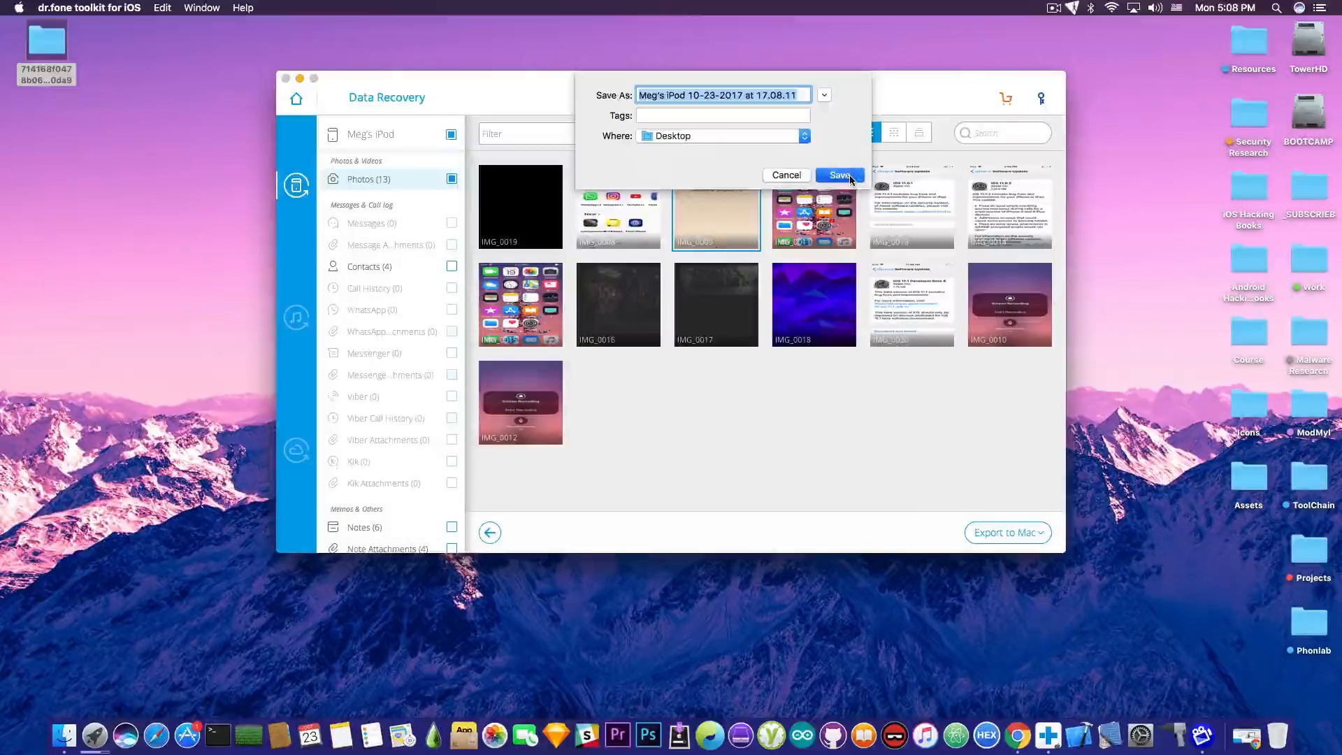
{"action": "left_click", "coordinate": [839, 175]}
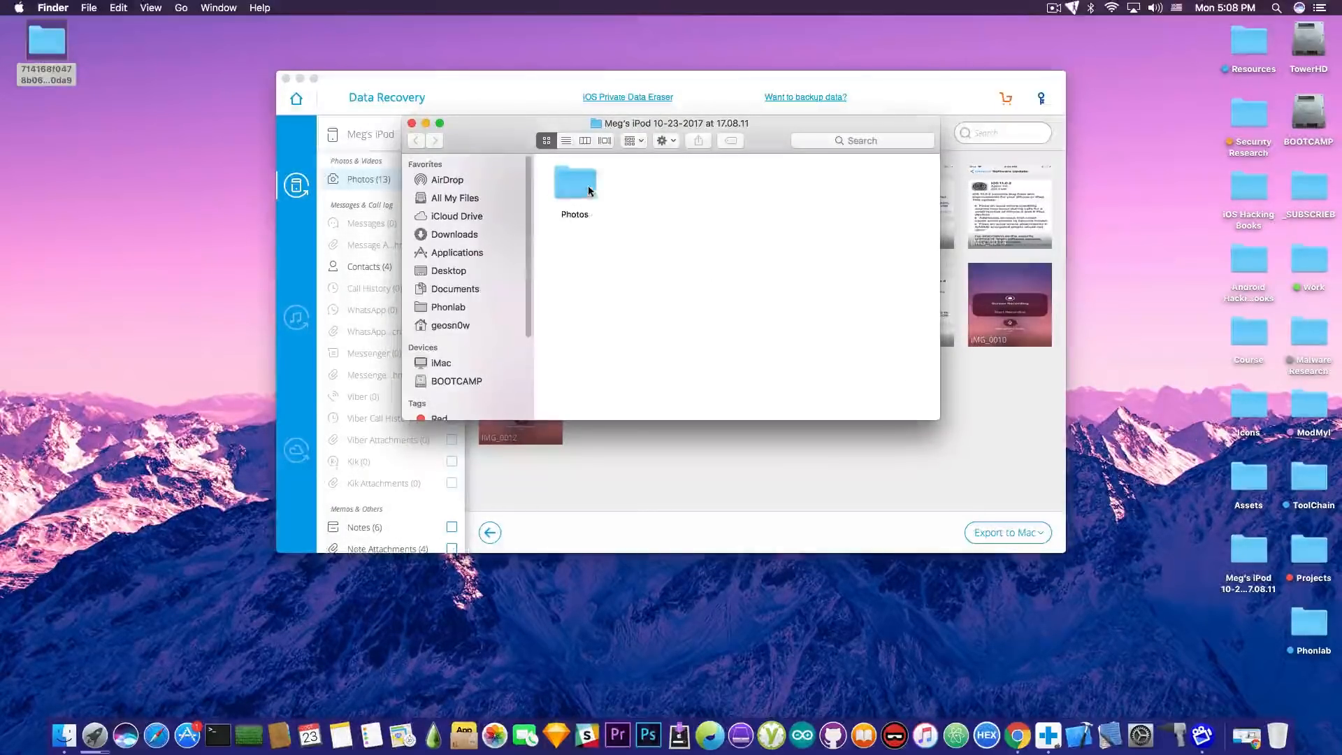
- Open IMG_0009.PNG from the exported Photos folder to check it, and close the image
{"action": "double_click", "coordinate": [588, 187]}
{"action": "double_click", "coordinate": [576, 182]}
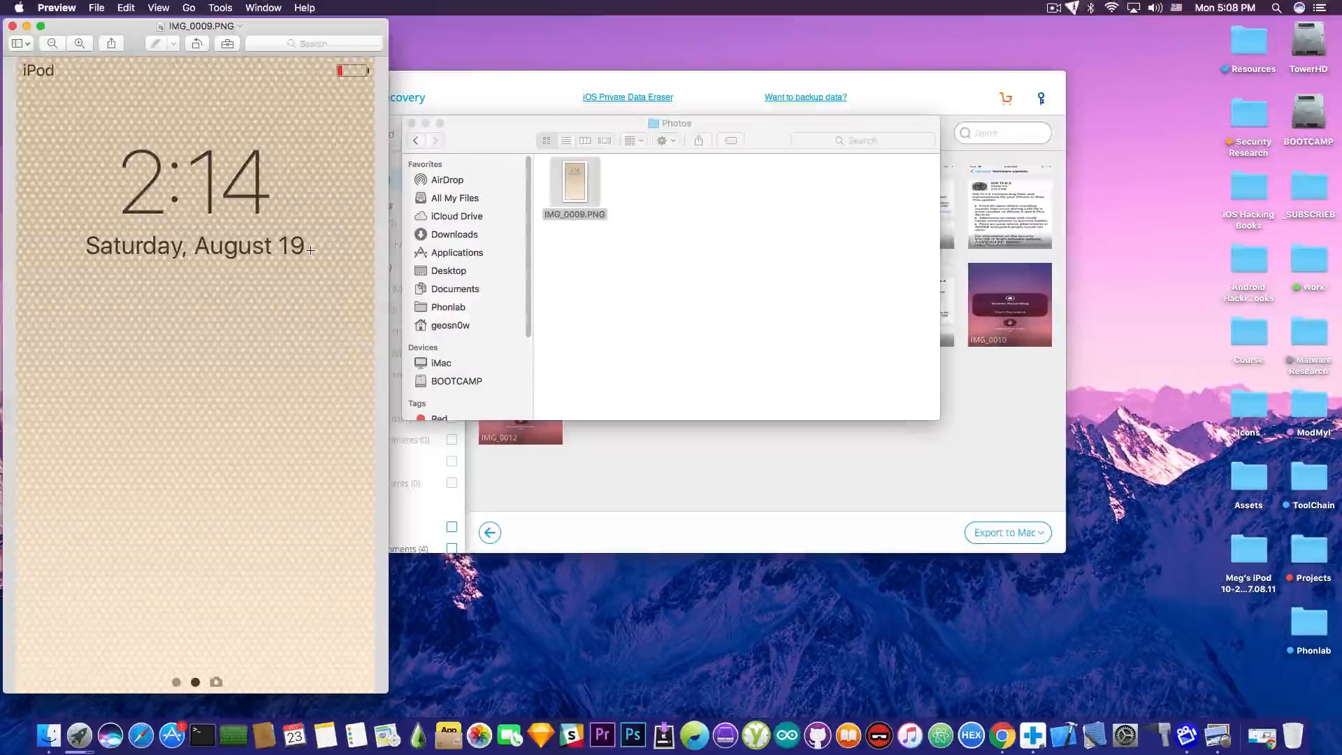
{"action": "left_click", "coordinate": [13, 26]}
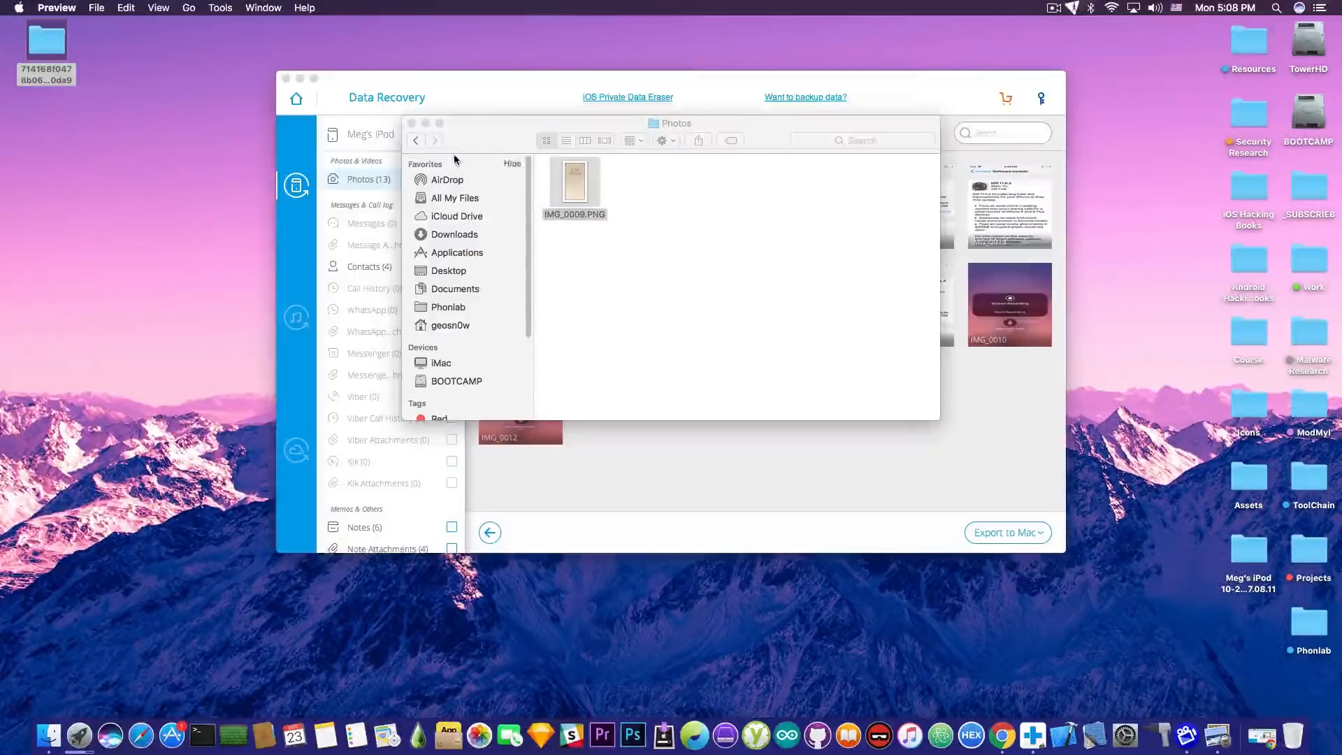
- Close the exported Photos folder window and quit Preview
{"action": "left_click", "coordinate": [412, 123]}
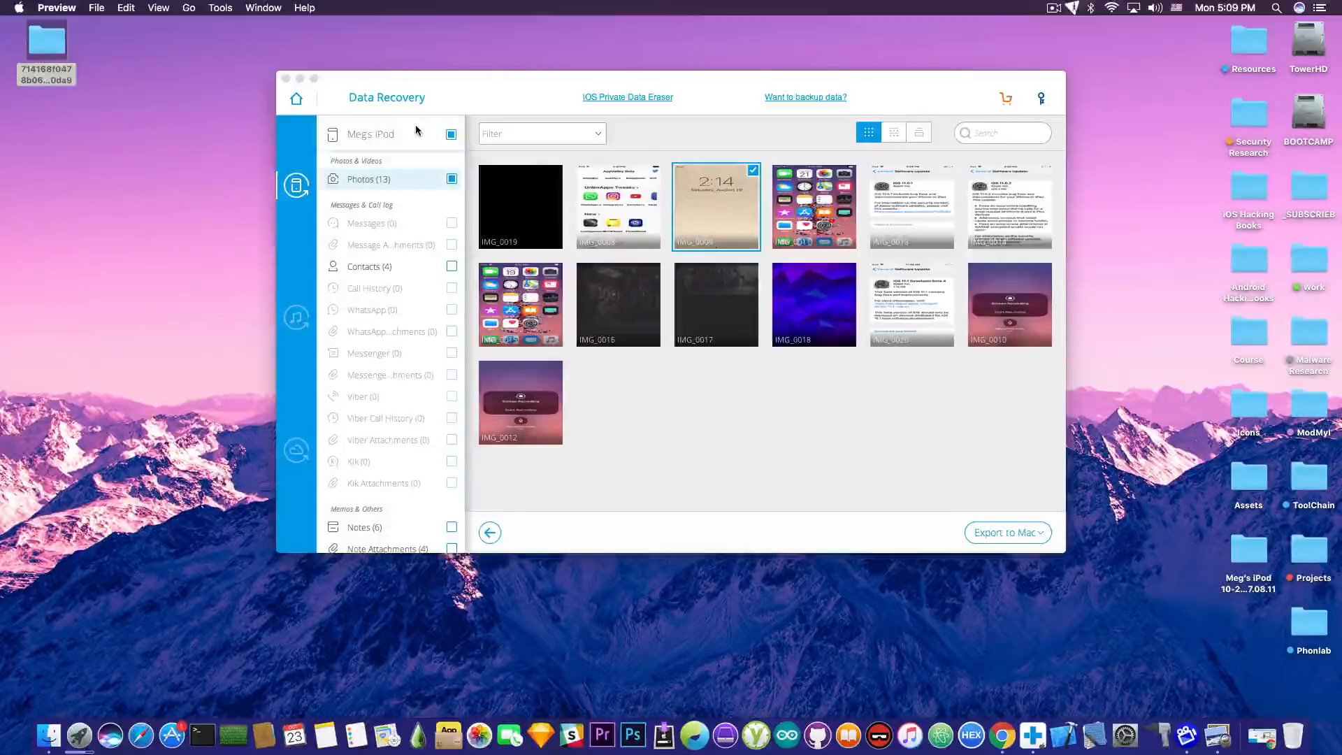
{"action": "key", "text": "super+q"}
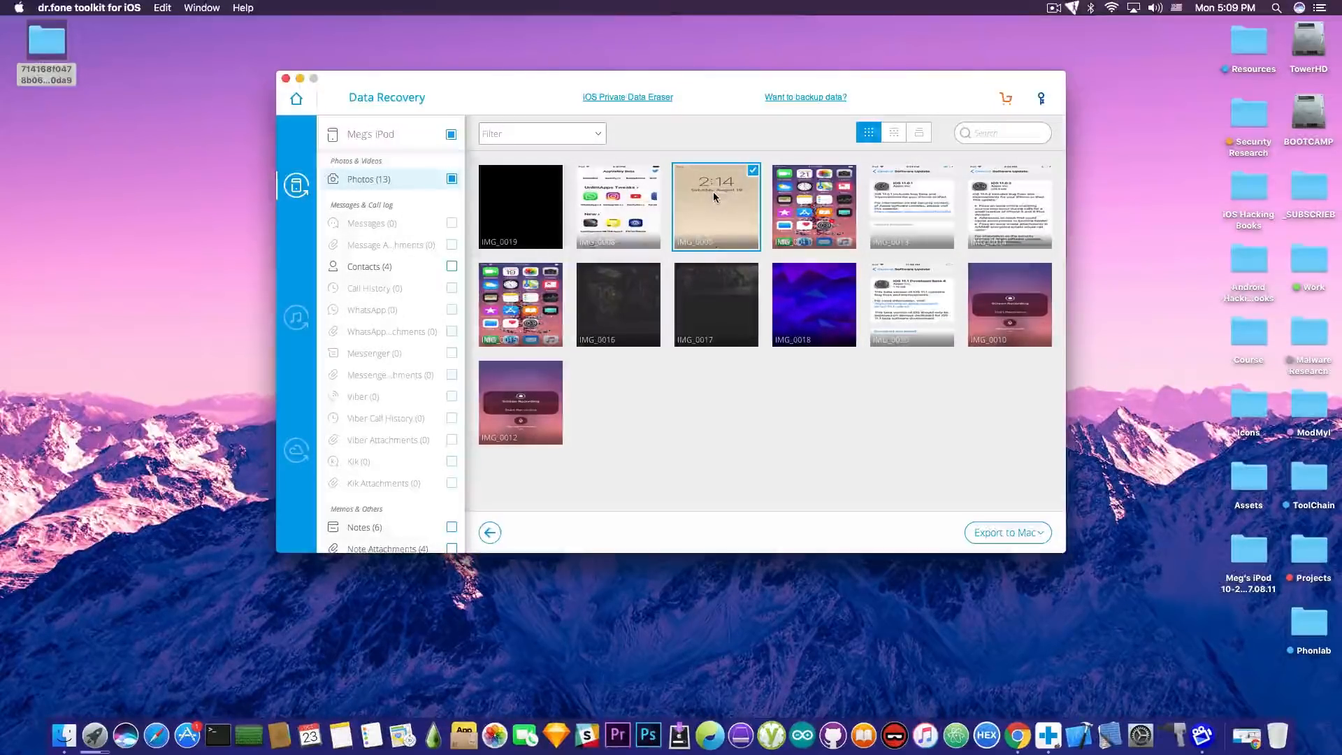
- Add six more photos to the export selection, including IMG_0016, IMG_0017, IMG_0018 and IMG_0010
{"action": "left_click", "coordinate": [714, 302]}
{"action": "left_click", "coordinate": [619, 305]}
{"action": "left_click", "coordinate": [814, 308]}
{"action": "left_click", "coordinate": [912, 305]}
{"action": "left_click", "coordinate": [1010, 305]}
{"action": "left_click", "coordinate": [911, 207]}
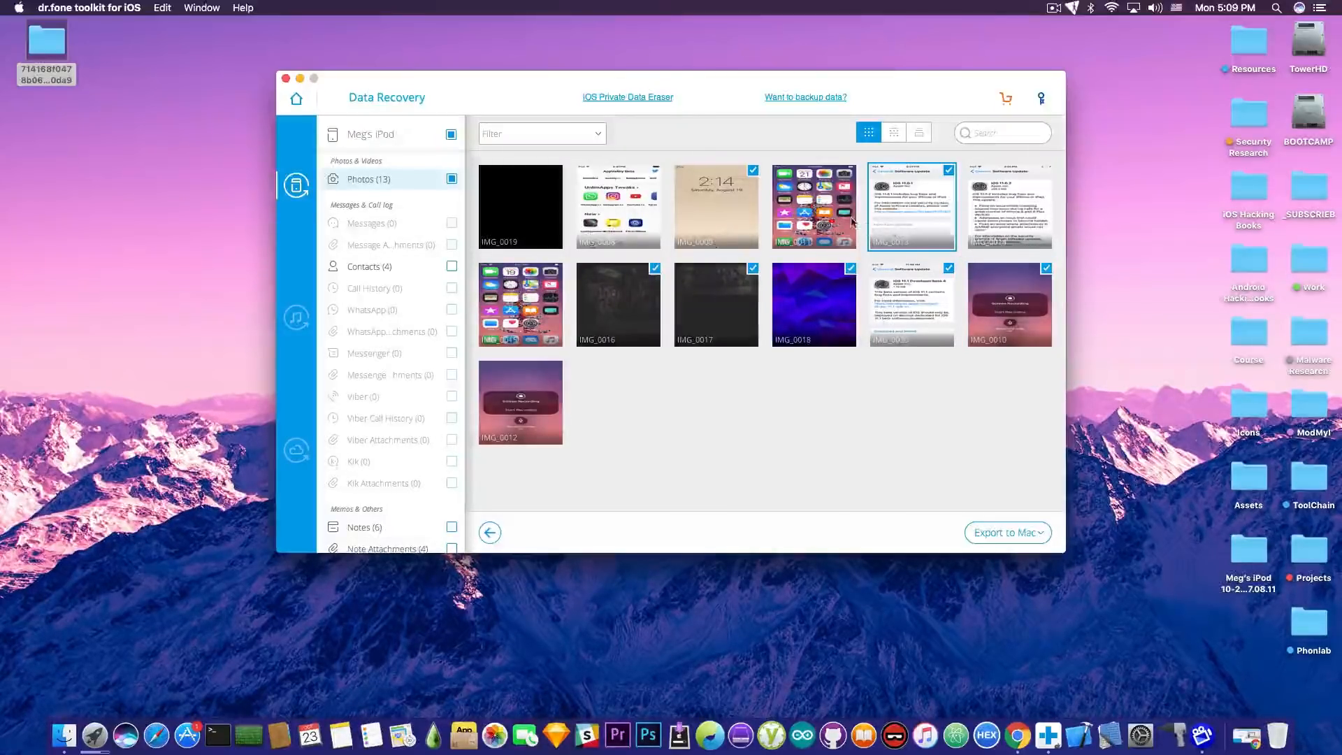
- Look at the scanned photos grouped by date and by album, and return to the plain thumbnail grid
{"action": "left_click", "coordinate": [895, 133]}
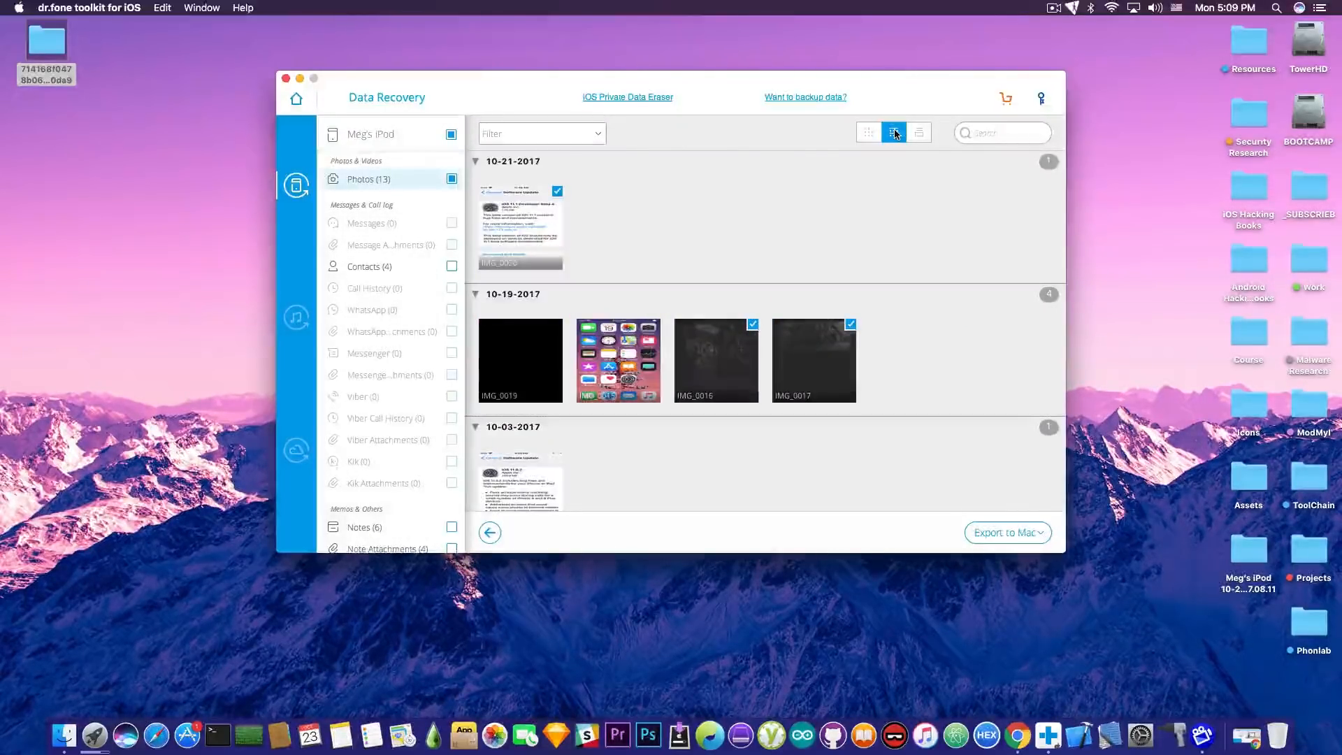
{"action": "left_click", "coordinate": [919, 133]}
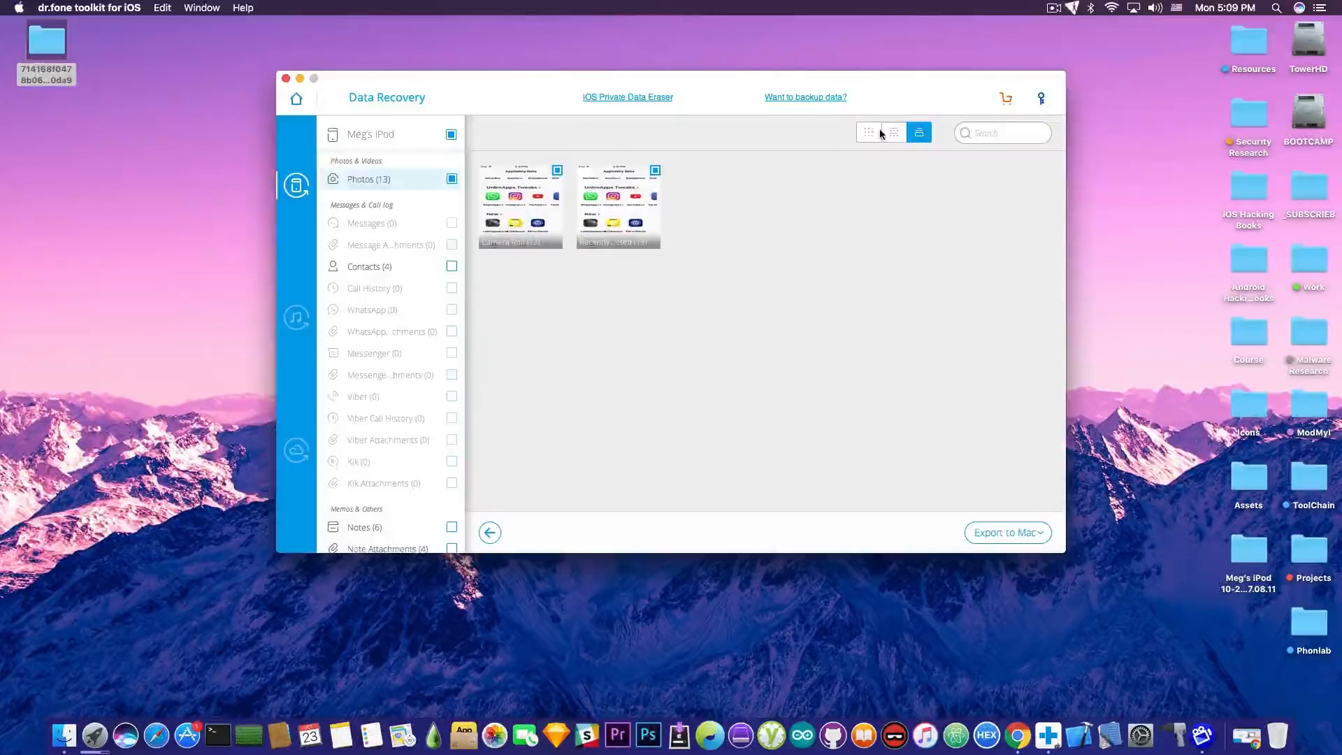
{"action": "left_click", "coordinate": [894, 134]}
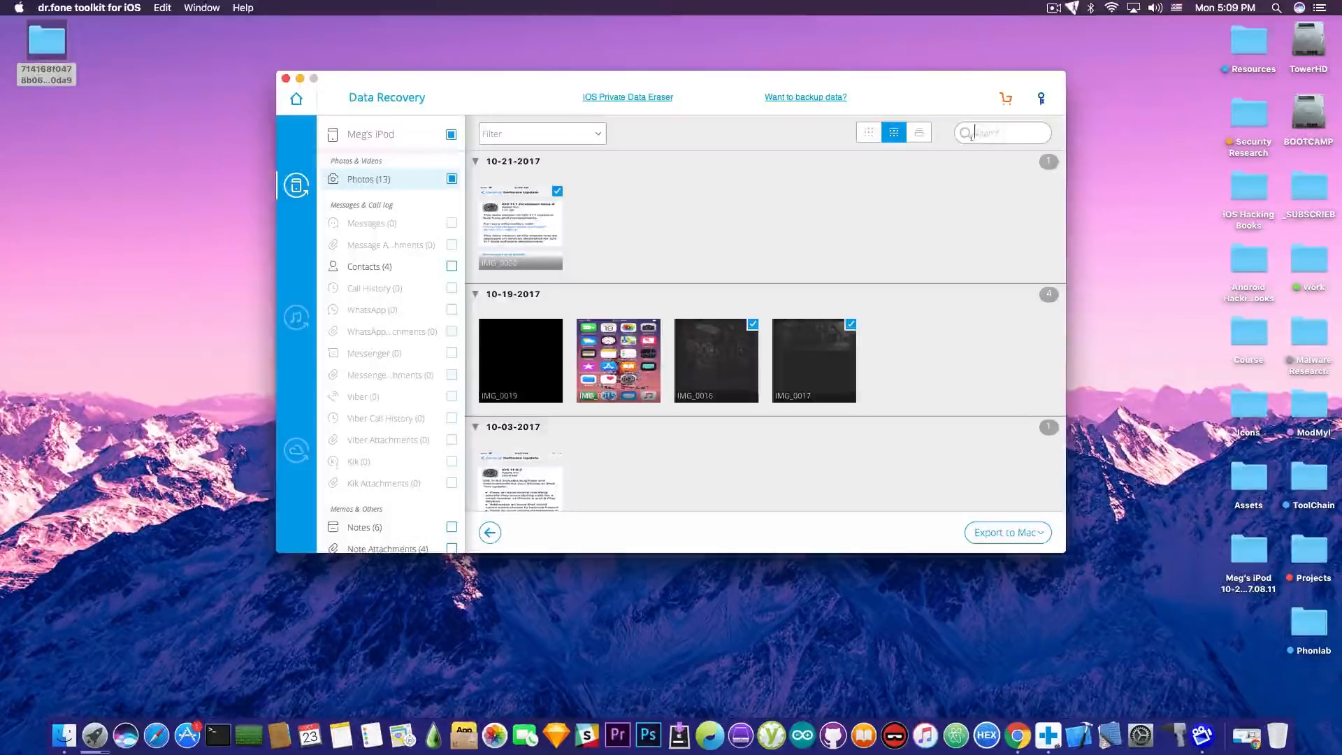
{"action": "left_click", "coordinate": [868, 132]}
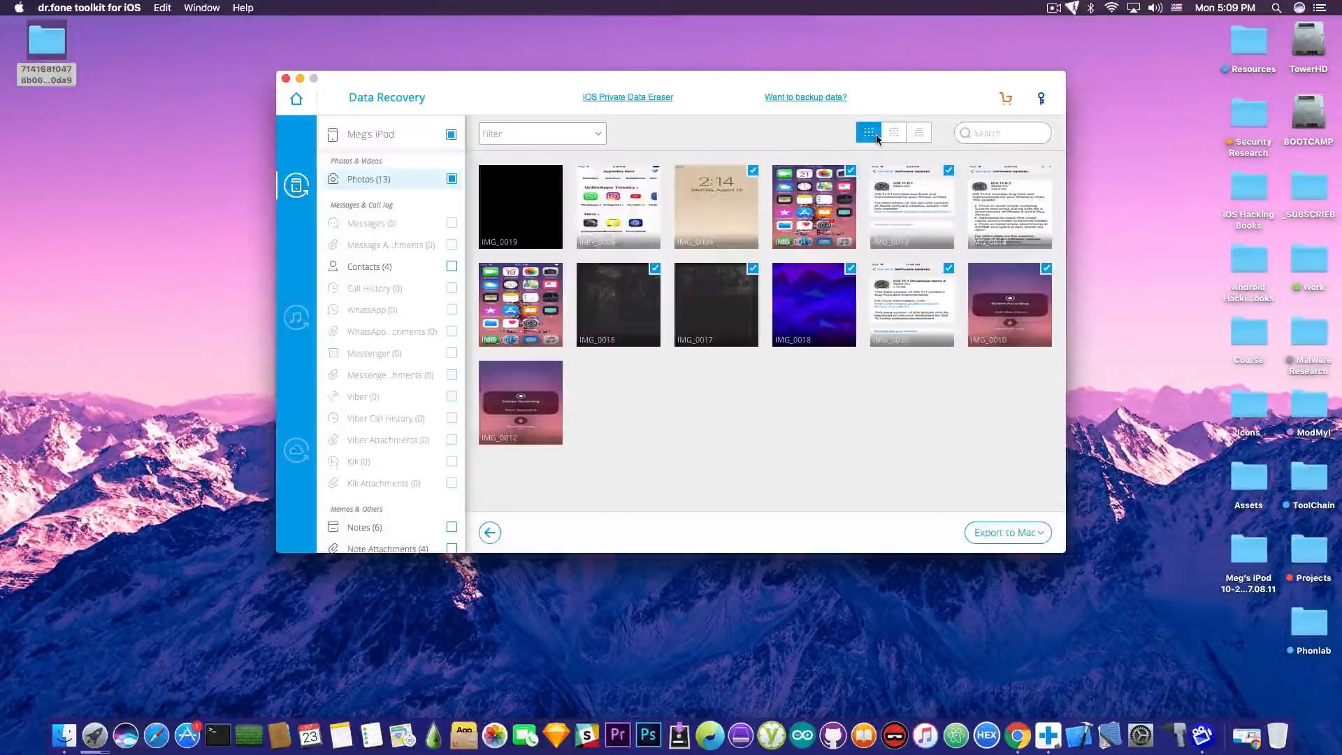
{"action": "scroll", "coordinate": [413, 387], "scroll_direction": "down", "scroll_amount": 3}
{"action": "scroll", "coordinate": [414, 387], "scroll_direction": "up", "scroll_amount": 3}
- Exit the device scan results and reopen Data Recovery with recovery from an iTunes backup file
{"action": "left_click", "coordinate": [297, 99]}
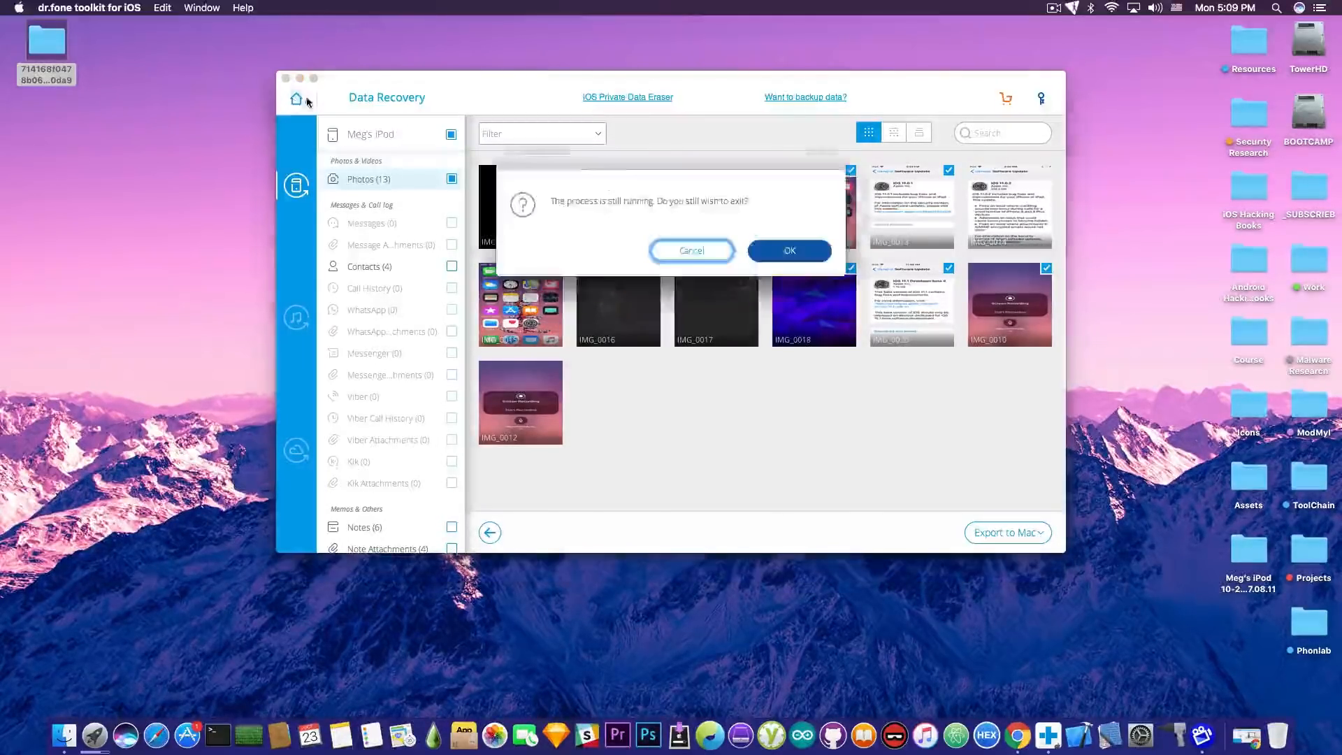
{"action": "left_click", "coordinate": [789, 251]}
{"action": "left_click", "coordinate": [419, 264]}
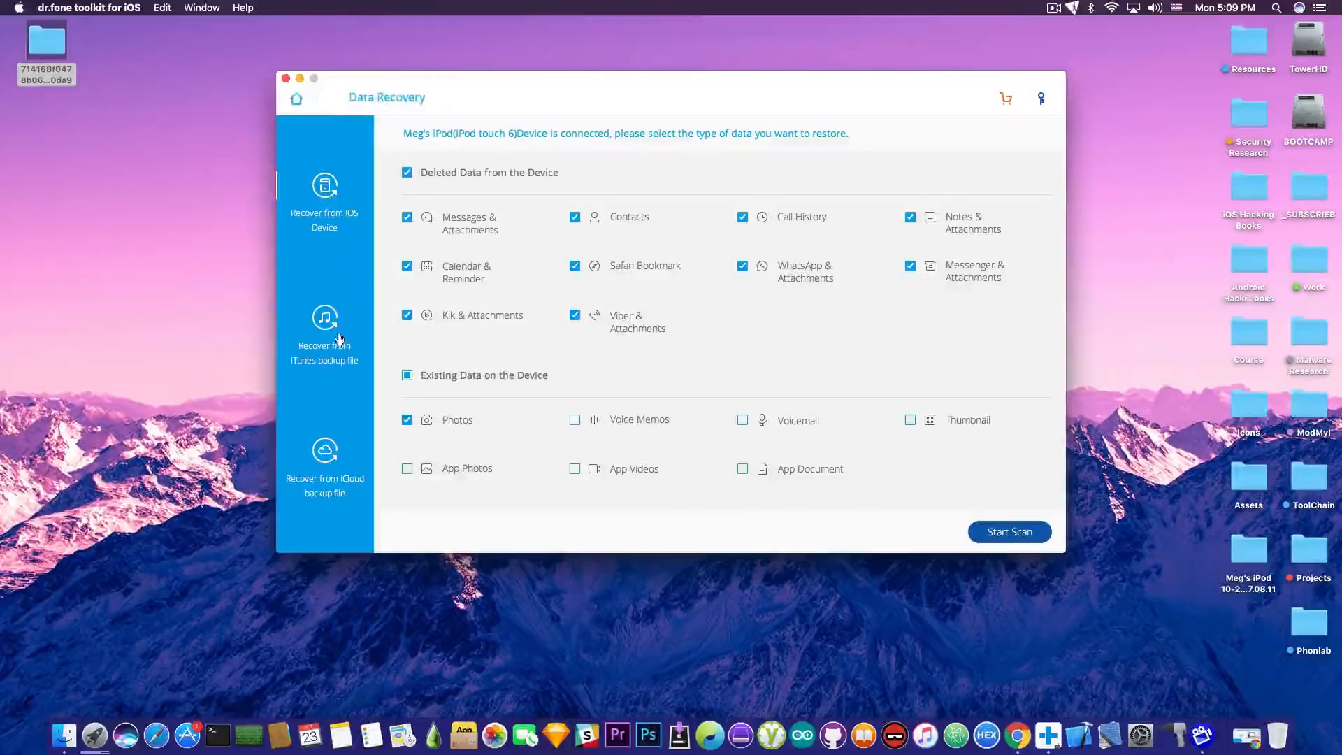
{"action": "left_click", "coordinate": [333, 362]}
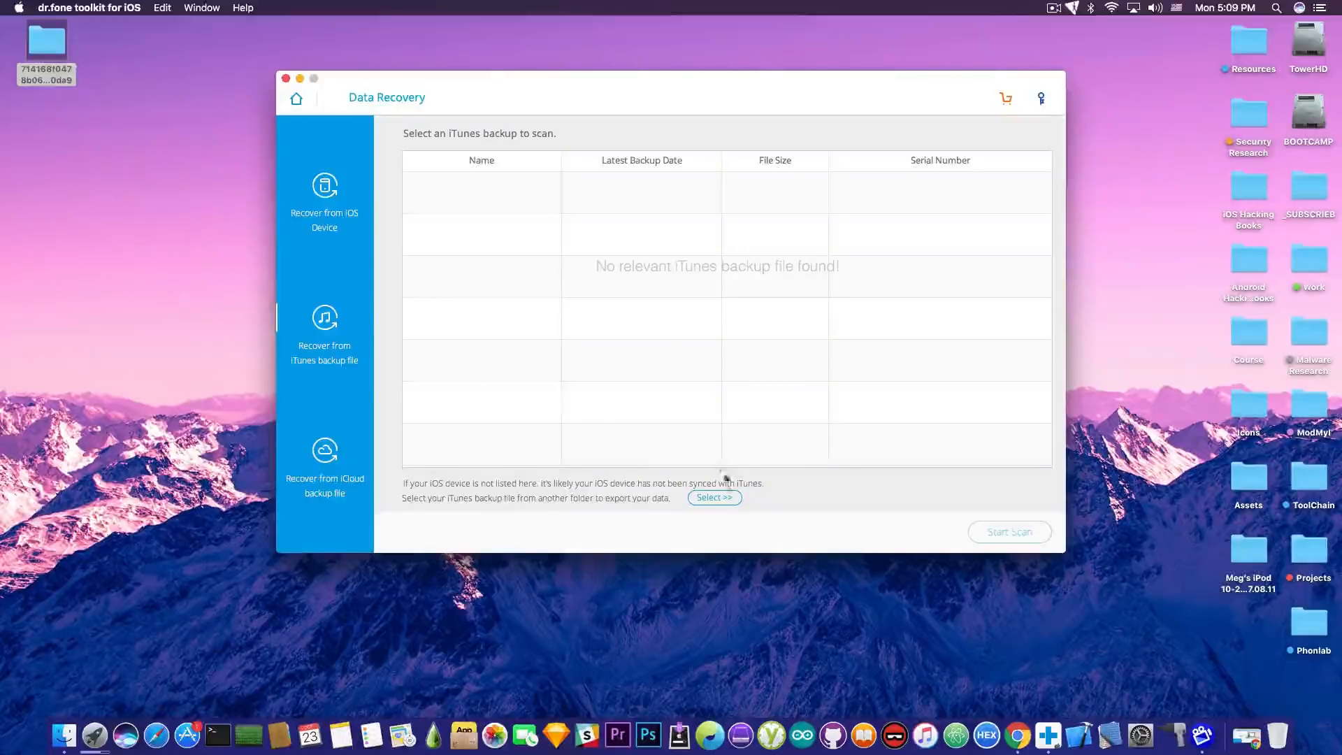
- Examine the contents and subfolders of the iPod backup folder on the Desktop, and close its window
{"action": "double_click", "coordinate": [35, 73]}
{"action": "scroll", "coordinate": [664, 282], "scroll_direction": "down", "scroll_amount": 15}
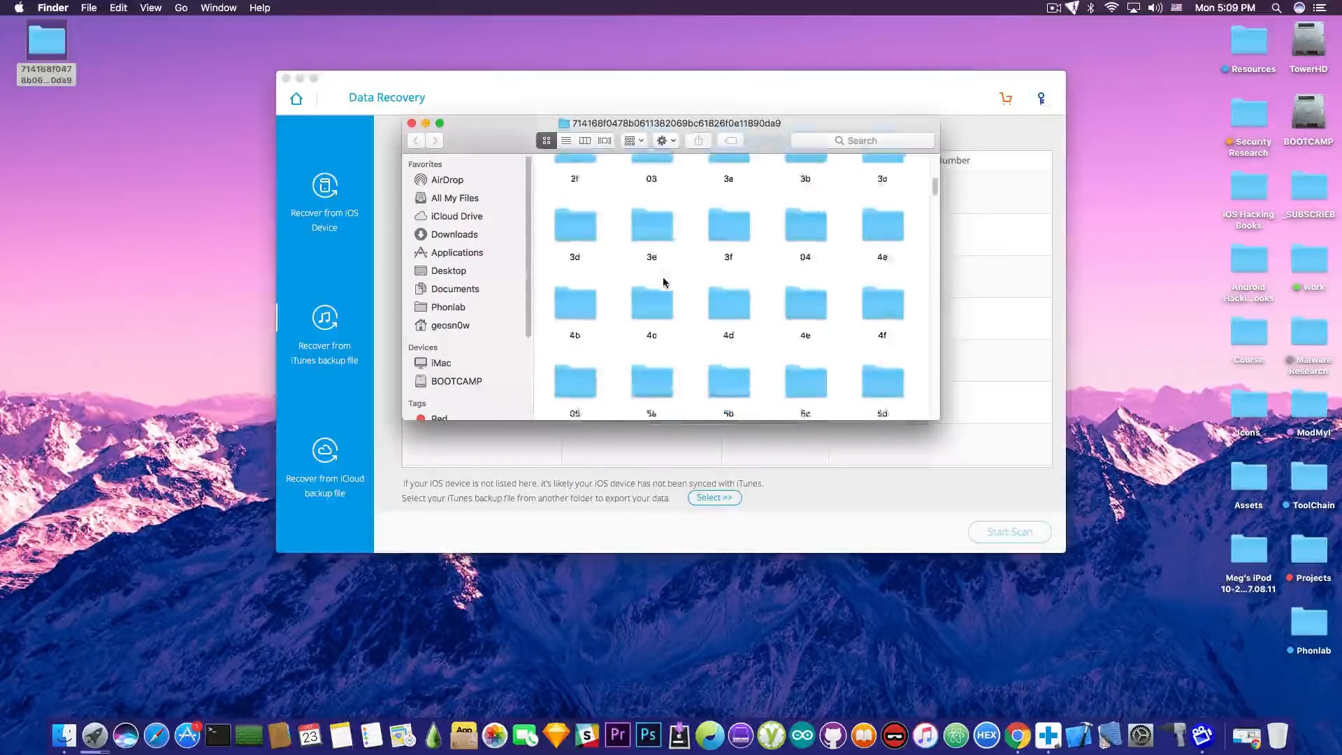
{"action": "left_click", "coordinate": [662, 257]}
{"action": "double_click", "coordinate": [662, 257]}
{"action": "left_click", "coordinate": [574, 183]}
{"action": "left_click", "coordinate": [728, 183]}
{"action": "left_click", "coordinate": [417, 142]}
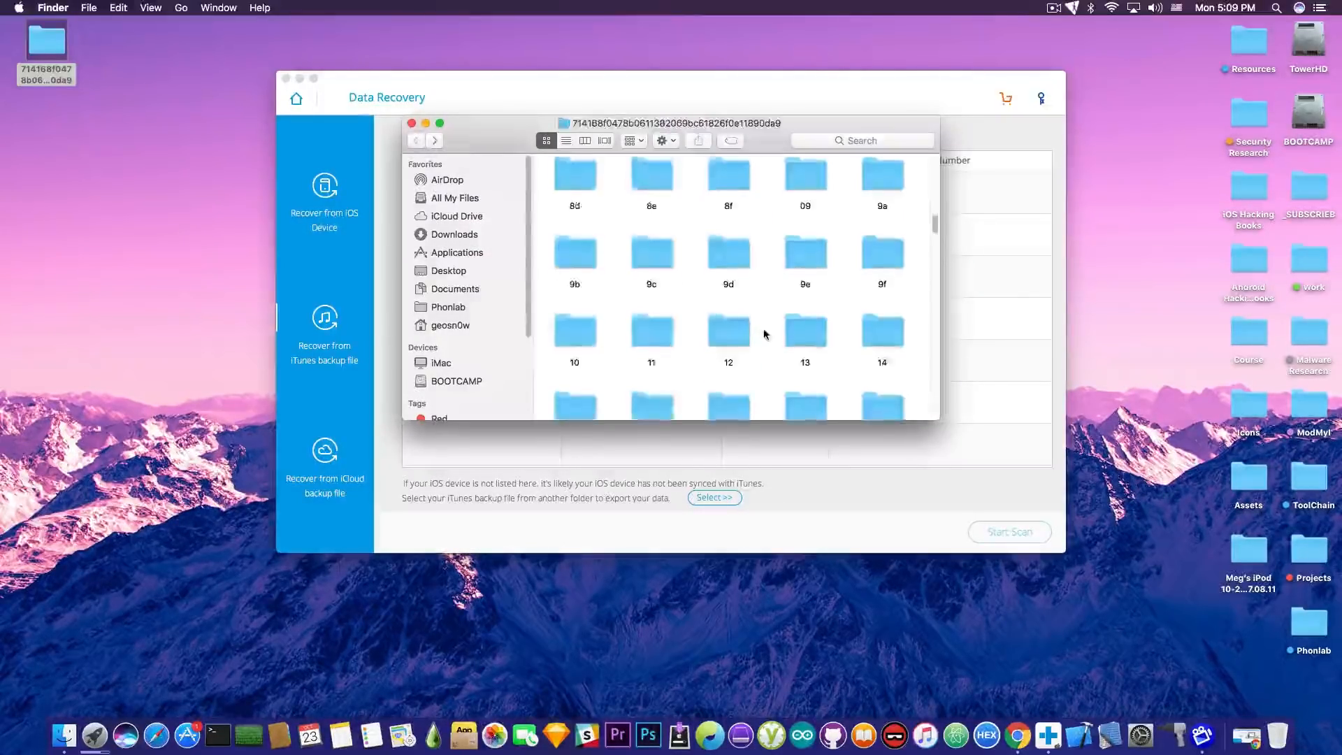
{"action": "scroll", "coordinate": [767, 333], "scroll_direction": "up", "scroll_amount": 10}
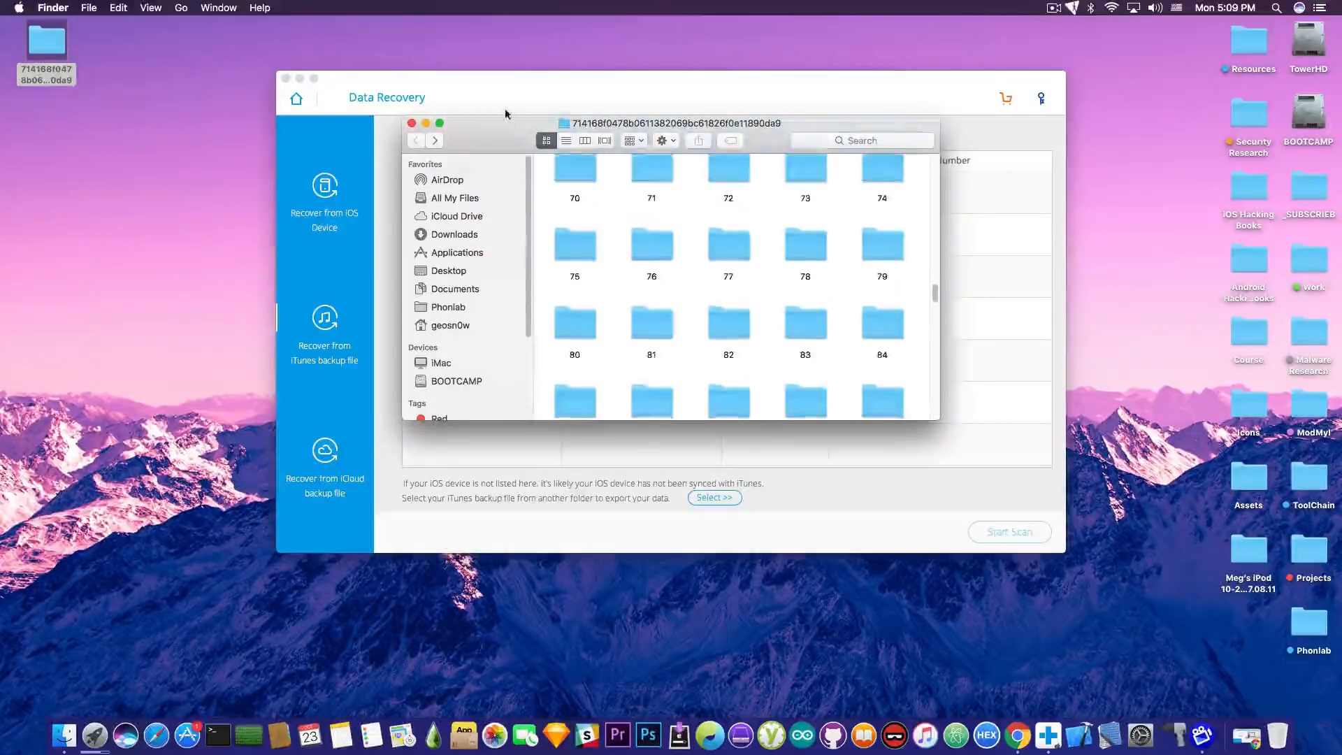
{"action": "left_click", "coordinate": [412, 123]}
- Load the iPod backup folder from the Desktop as the iTunes backup and scan it
{"action": "left_click", "coordinate": [713, 498]}
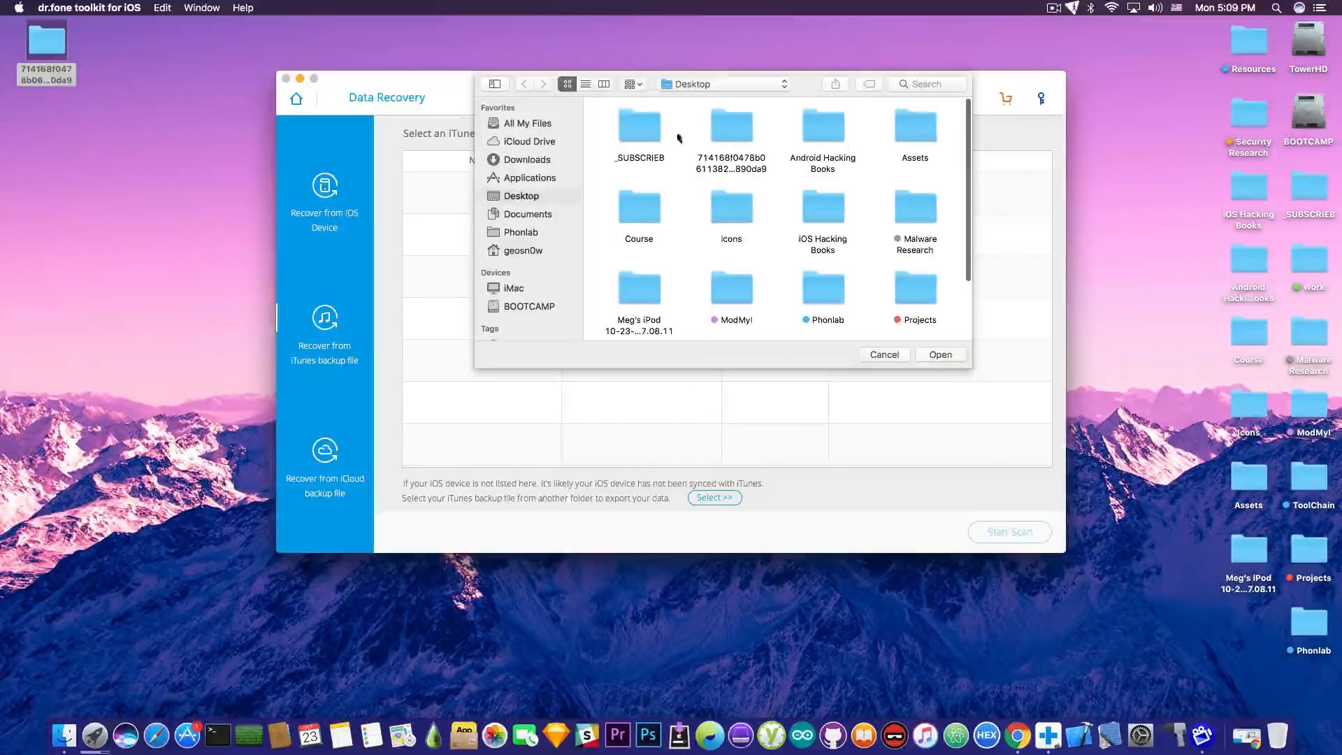
{"action": "left_click", "coordinate": [730, 133]}
{"action": "left_click", "coordinate": [940, 354]}
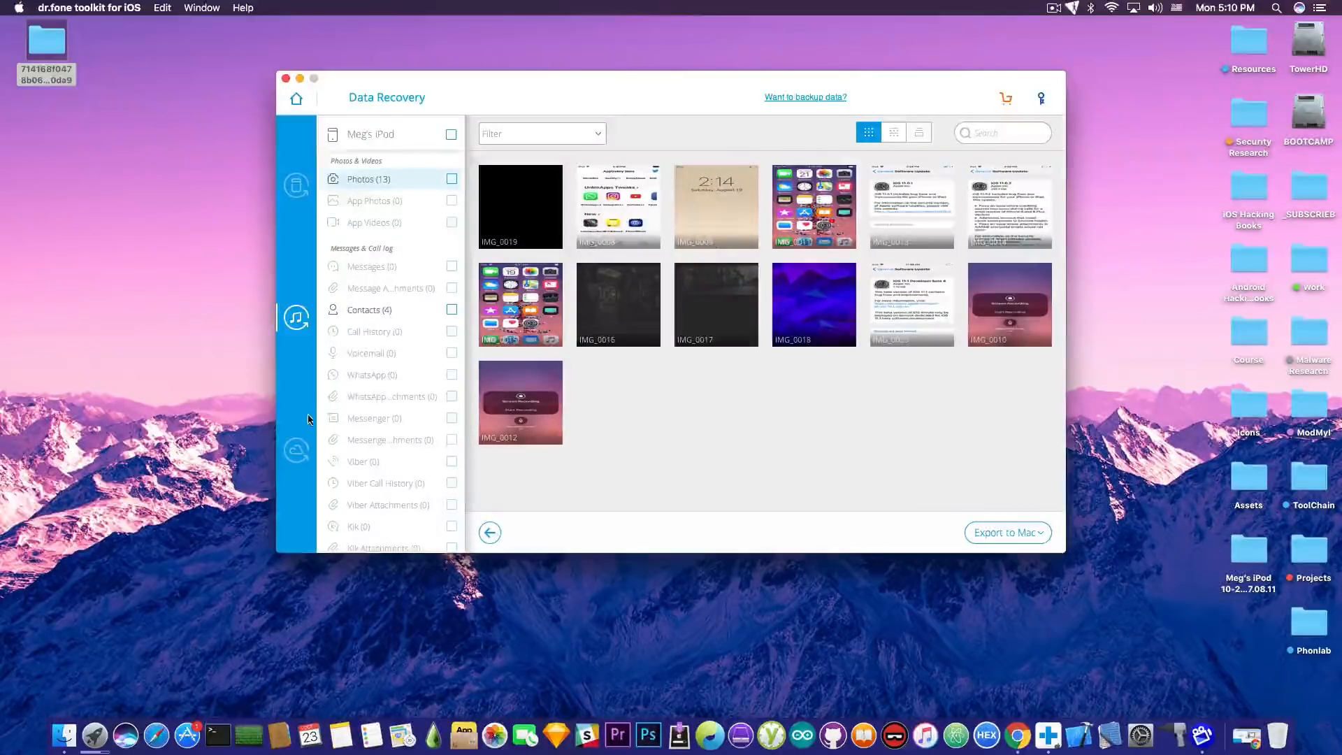
- Look through the data categories extracted from the backup, including the notes and their deleted entry
{"action": "scroll", "coordinate": [377, 395], "scroll_direction": "down", "scroll_amount": 5}
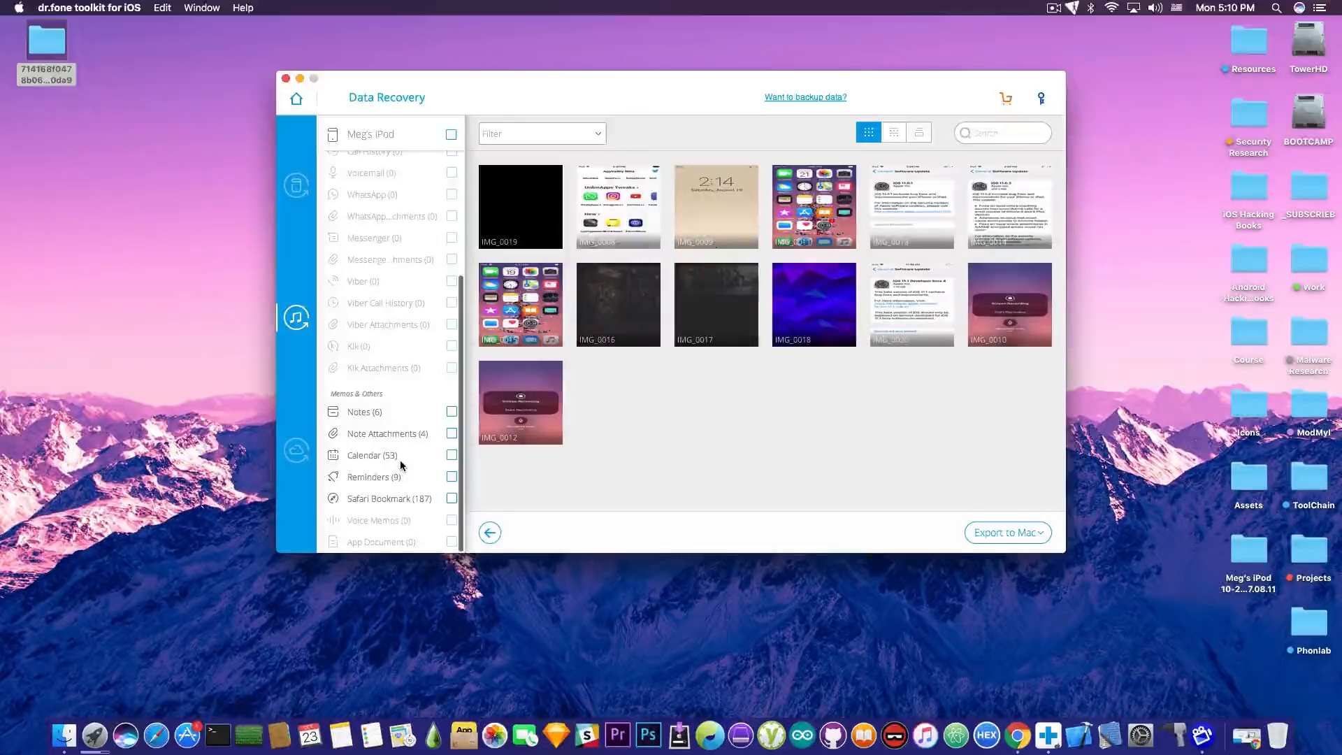
{"action": "left_click", "coordinate": [405, 415]}
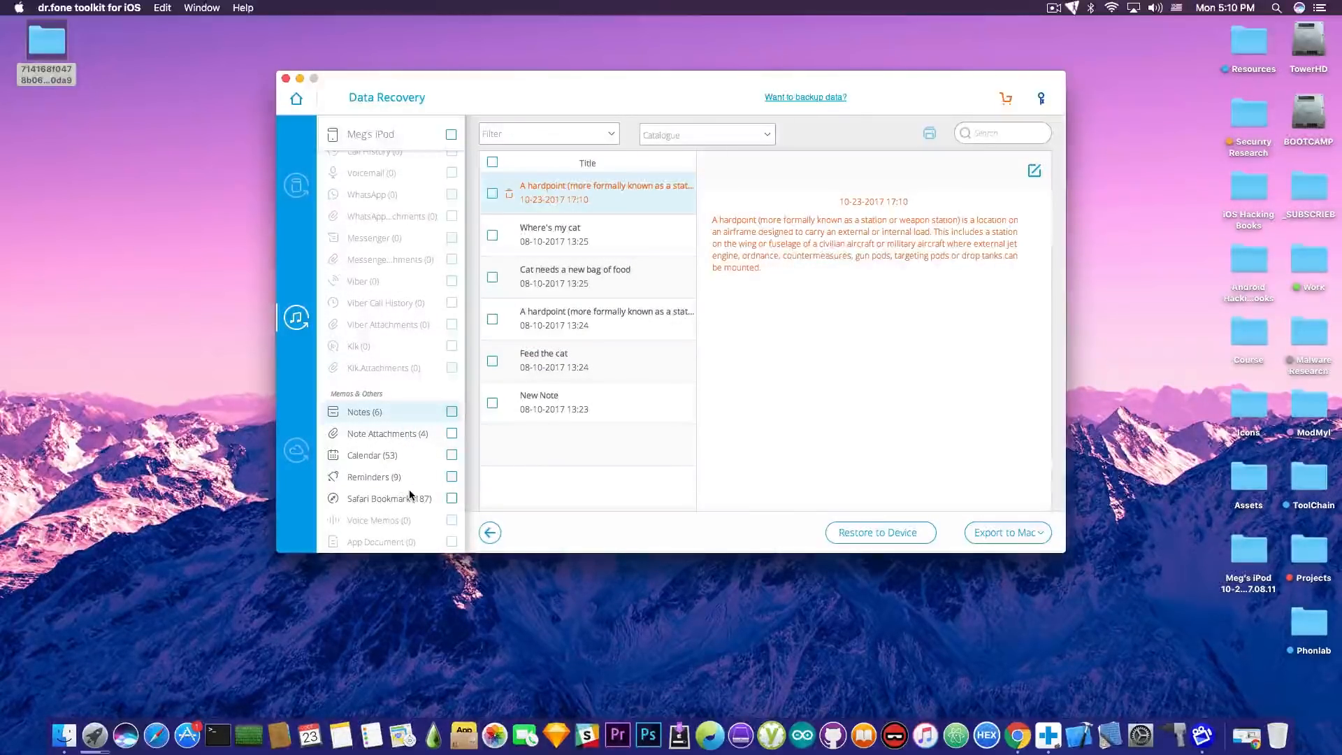
{"action": "scroll", "coordinate": [410, 491], "scroll_direction": "up", "scroll_amount": 5}
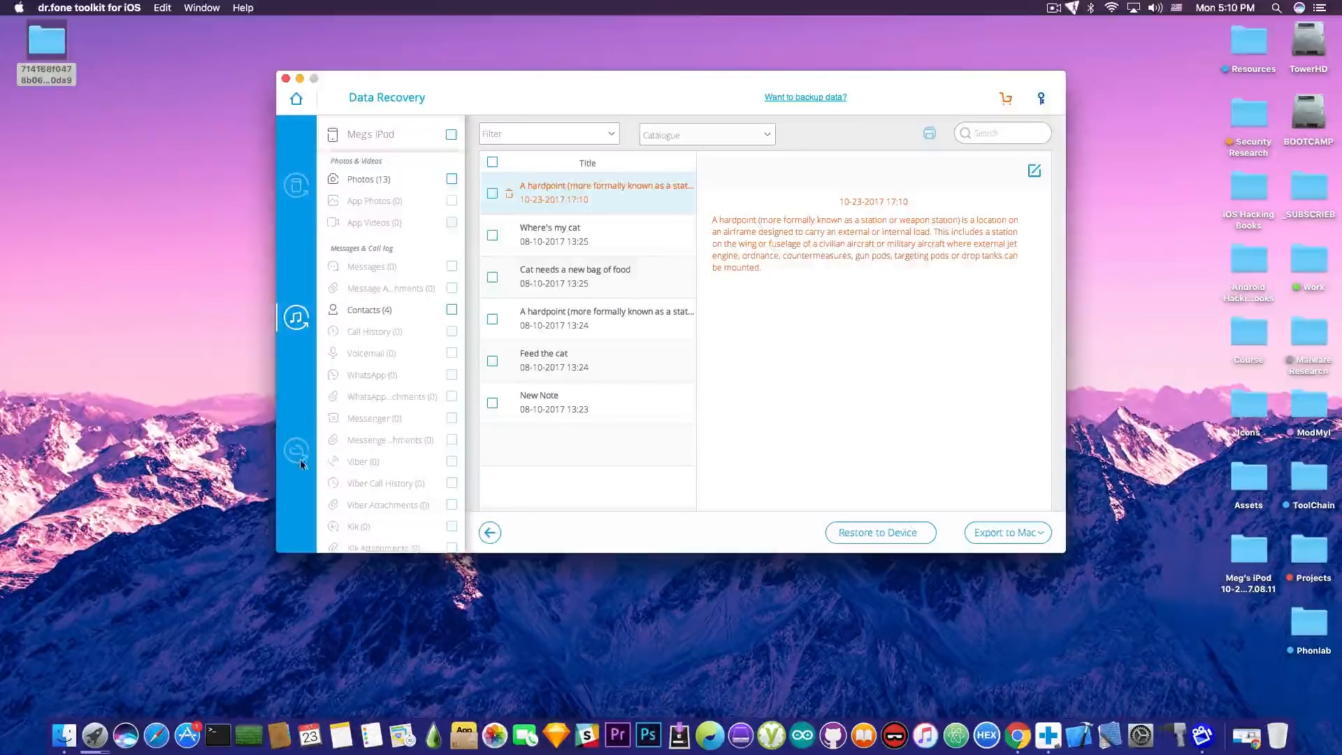
- Exit the backup results and open the iCloud backup recovery sign-in form with its Apple ID field active
{"action": "left_click", "coordinate": [296, 98]}
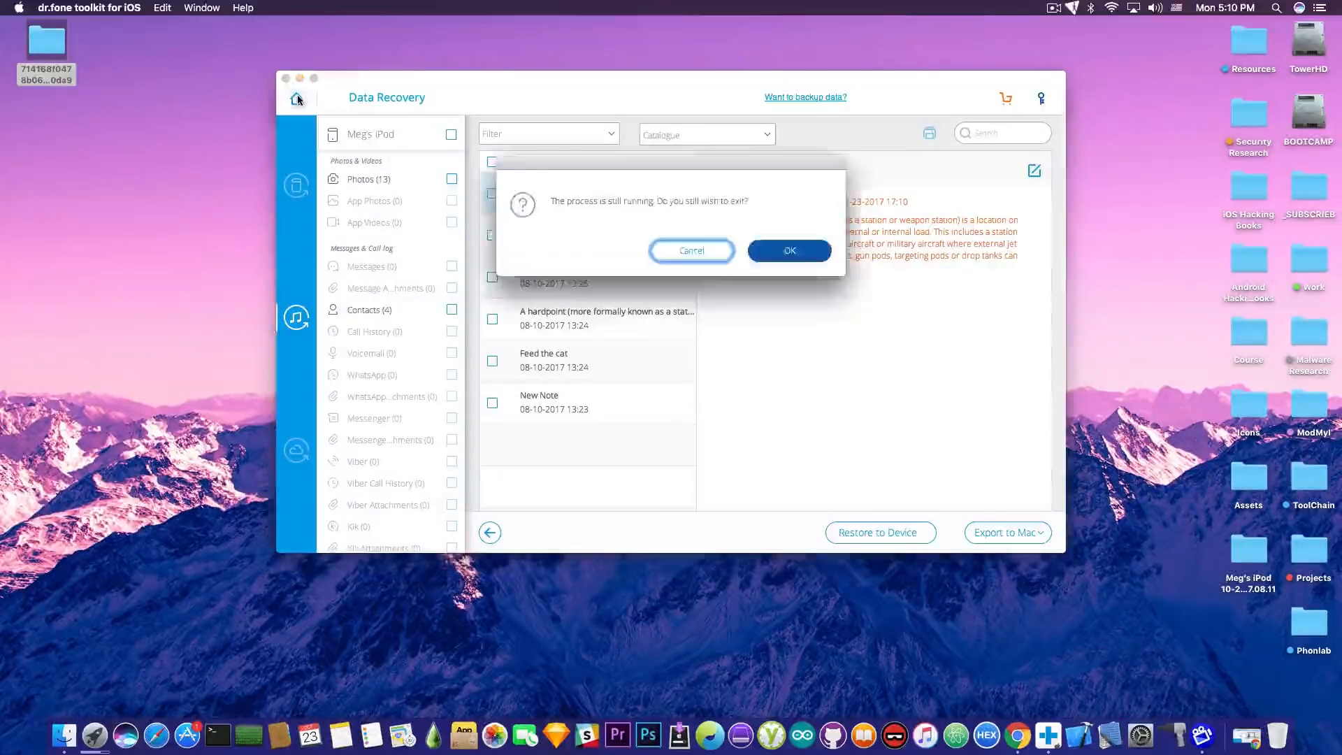
{"action": "left_click", "coordinate": [758, 253]}
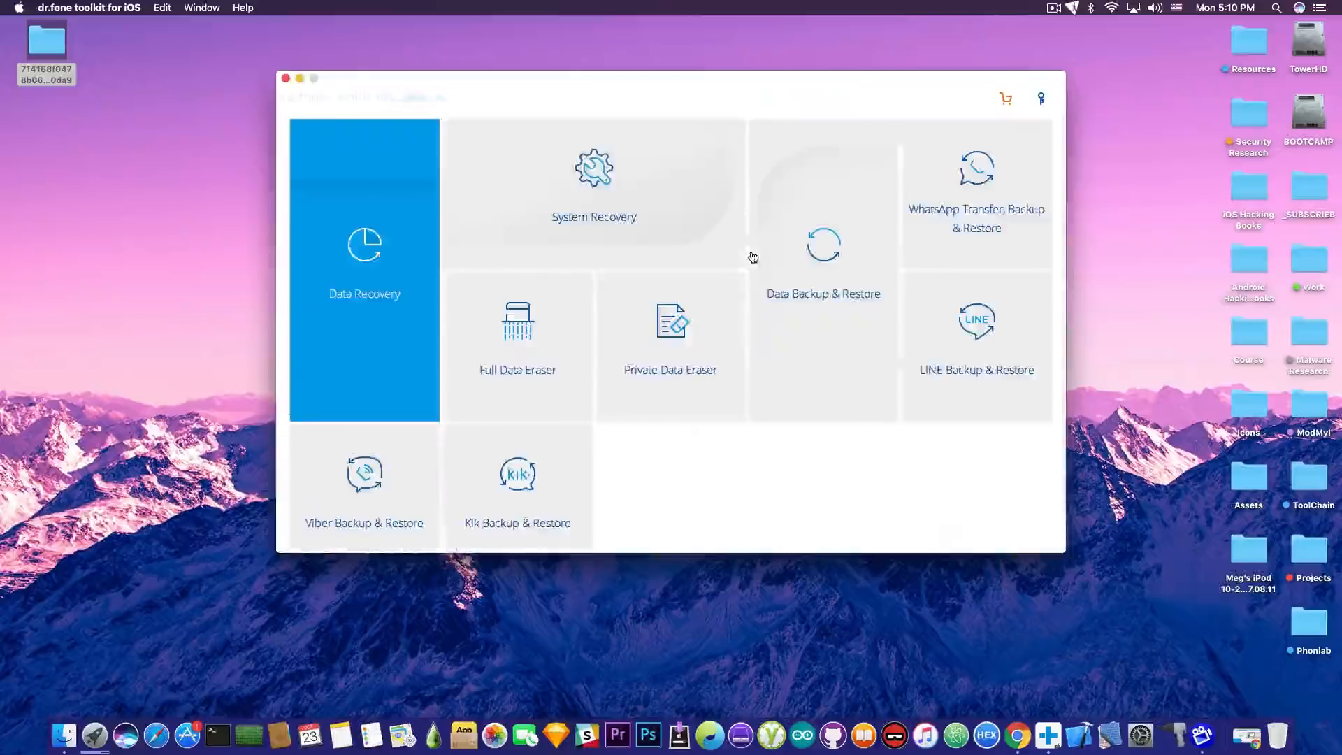
{"action": "left_click", "coordinate": [353, 288]}
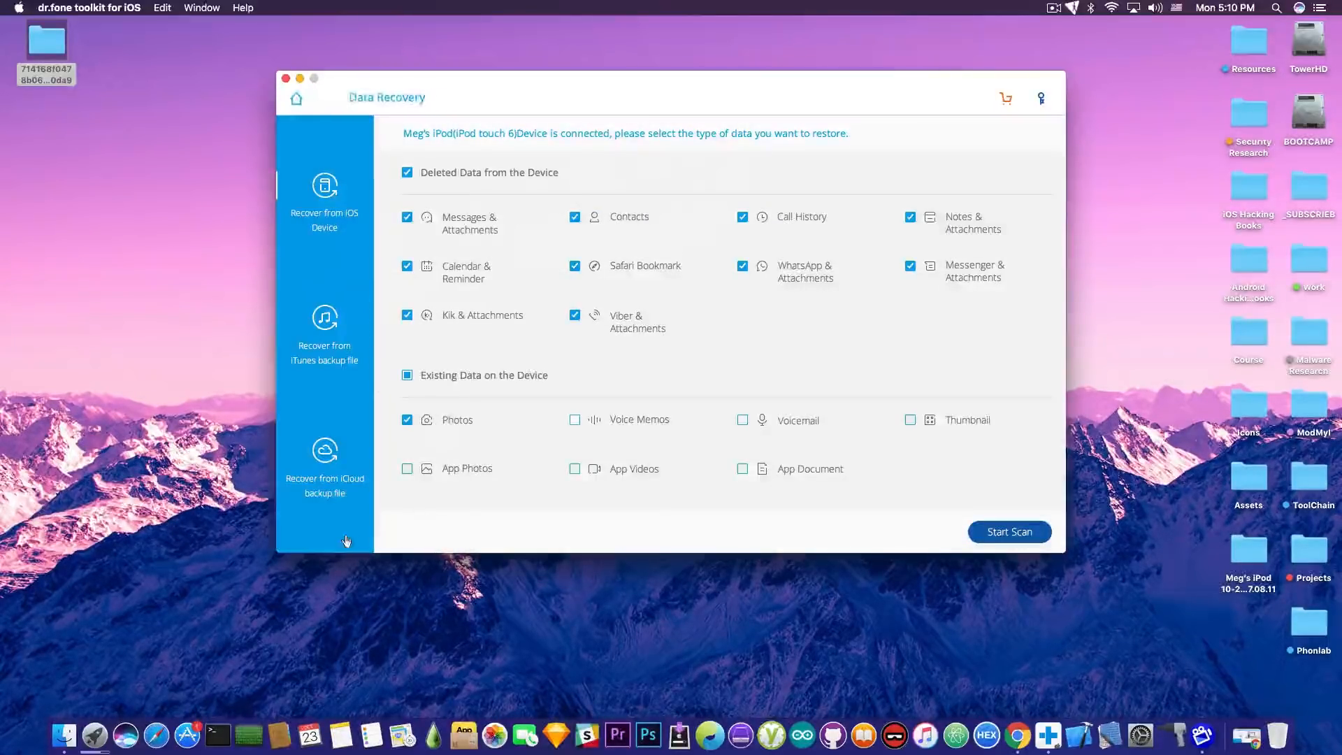
{"action": "left_click", "coordinate": [337, 495]}
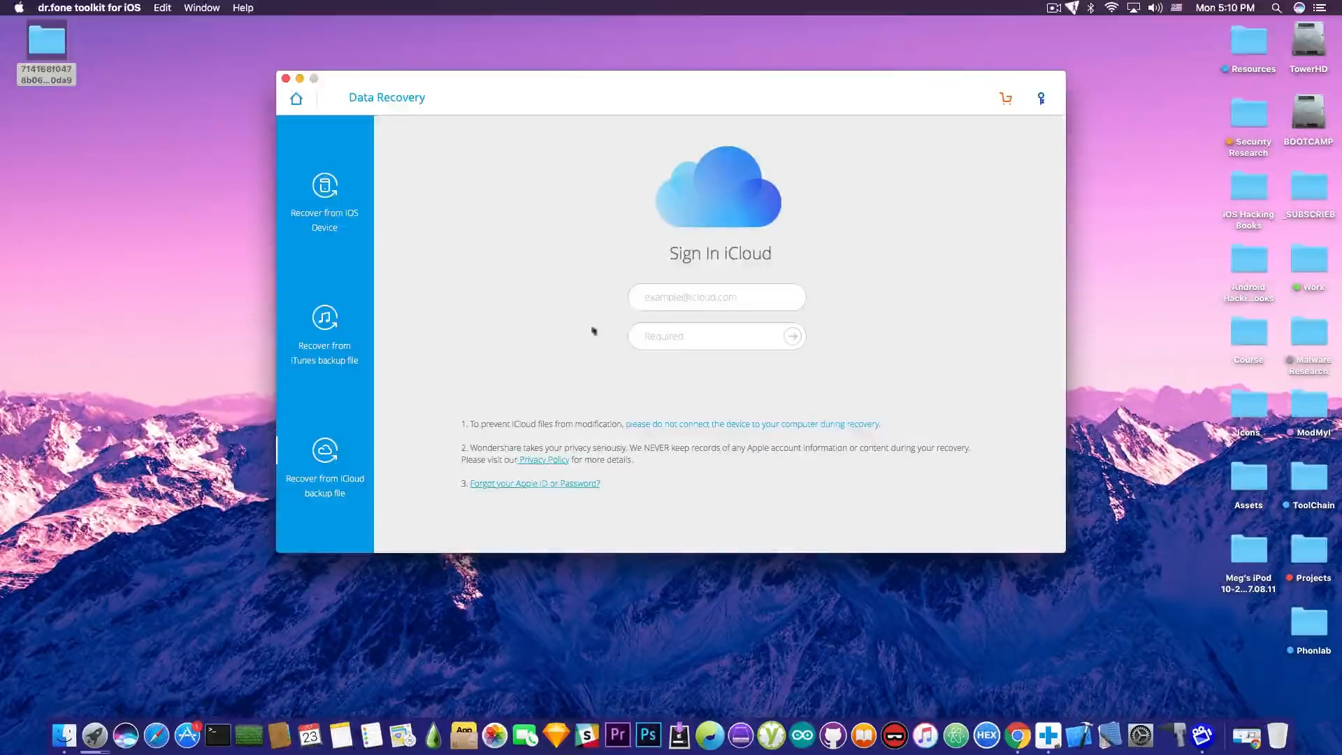
{"action": "left_click", "coordinate": [699, 297]}
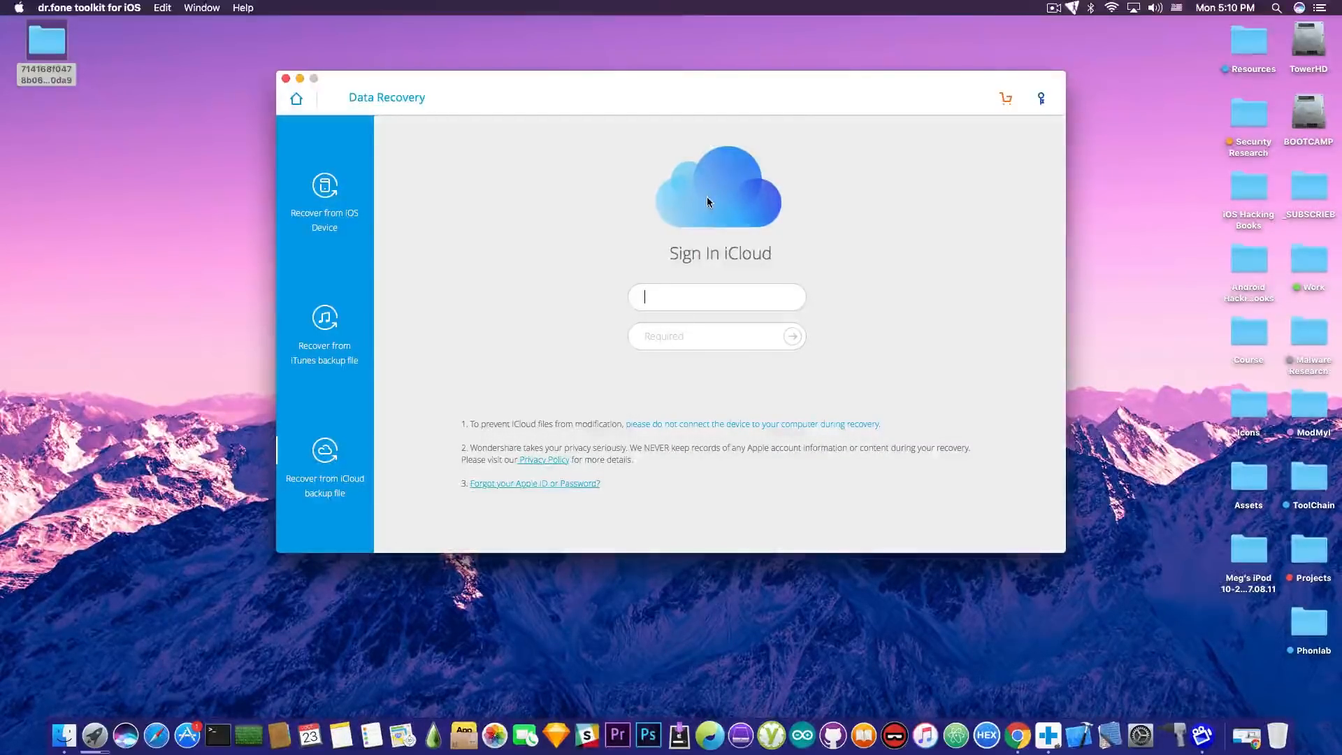
- Switch back to recovery from the iOS device, and return to the toolkit's home screen
{"action": "left_click", "coordinate": [342, 204]}
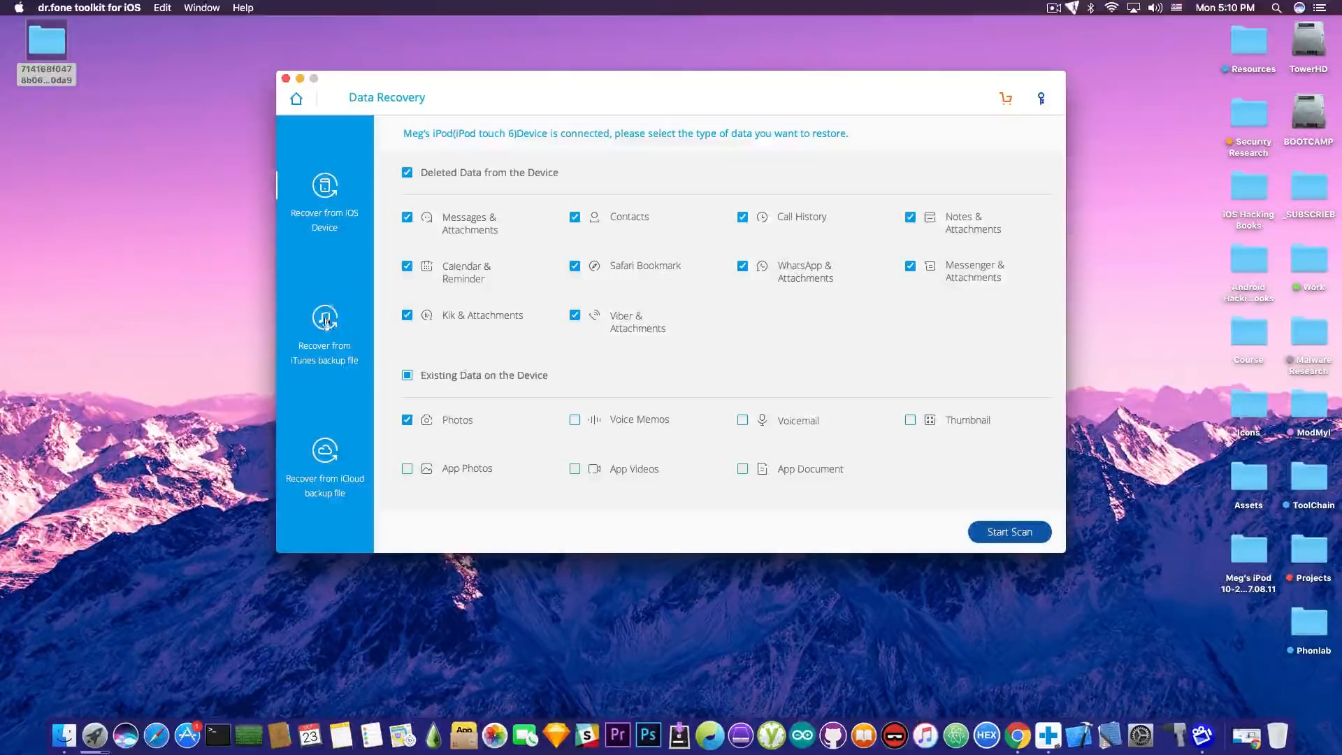
{"action": "left_click_drag", "start_coordinate": [518, 94], "coordinate": [515, 104]}
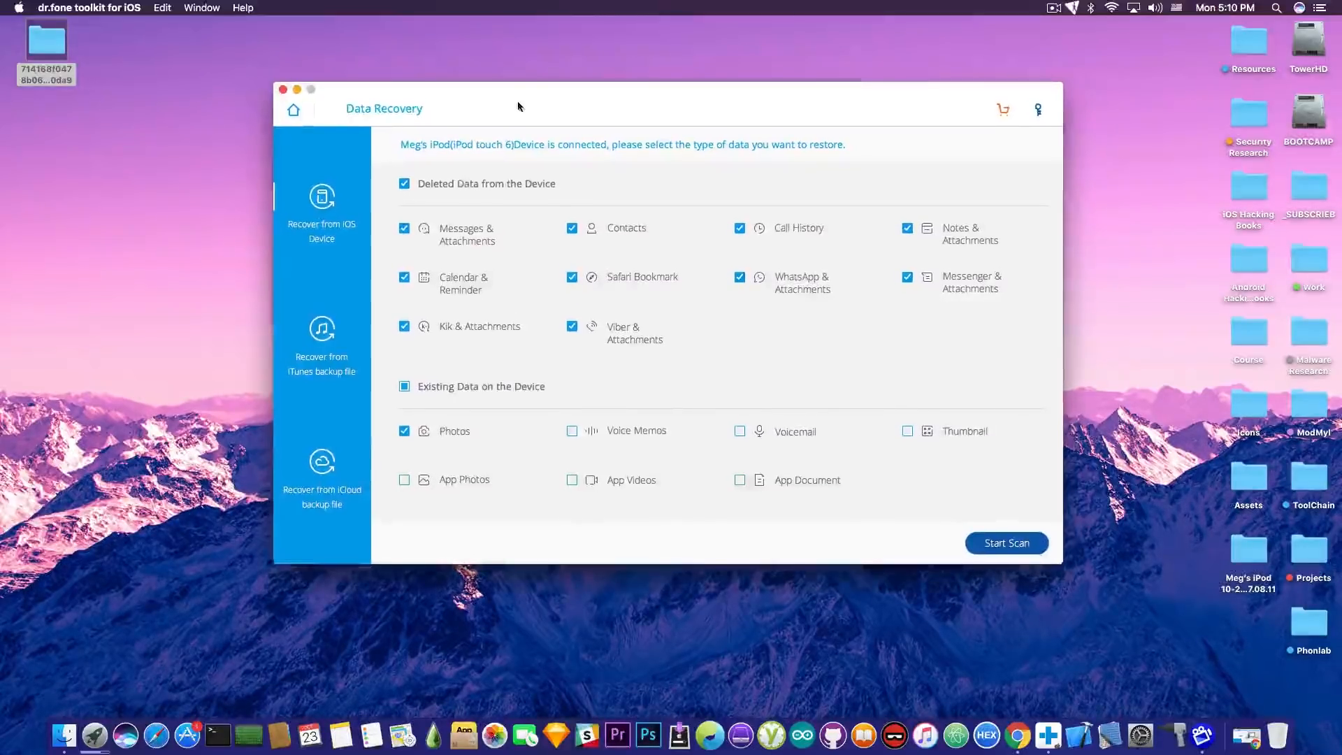
{"action": "left_click", "coordinate": [294, 110]}
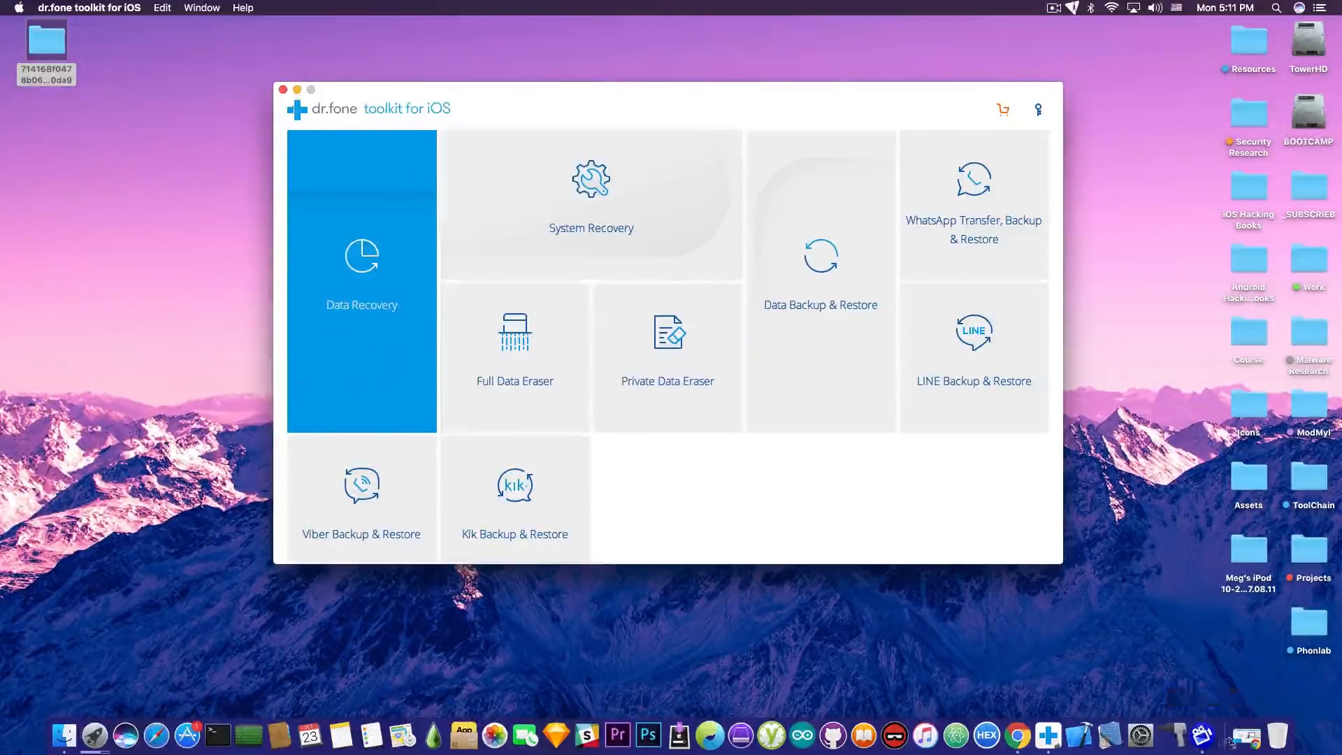
- Switch to the dr.fone website in Chrome and look through its media reviews, recommendations and customer testimonials
{"action": "left_click", "coordinate": [1246, 736]}
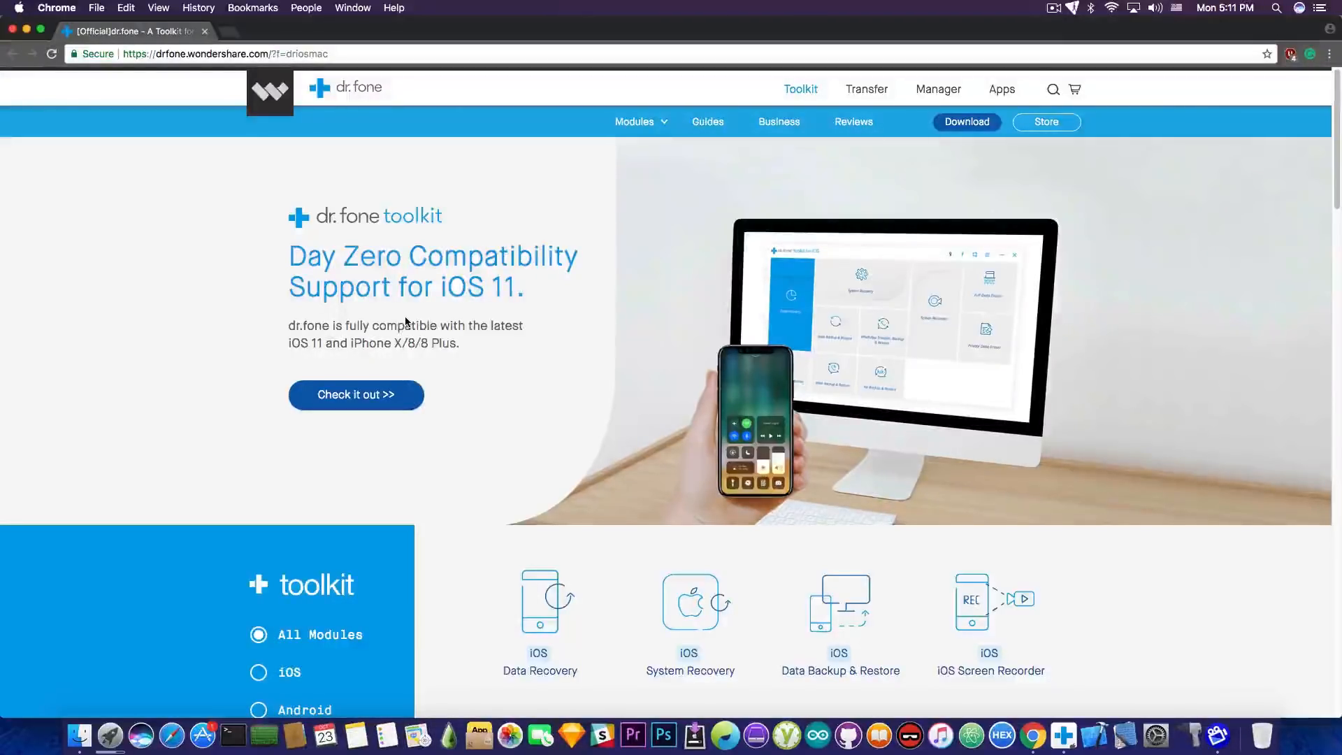
{"action": "scroll", "coordinate": [405, 320], "scroll_direction": "down", "scroll_amount": 15}
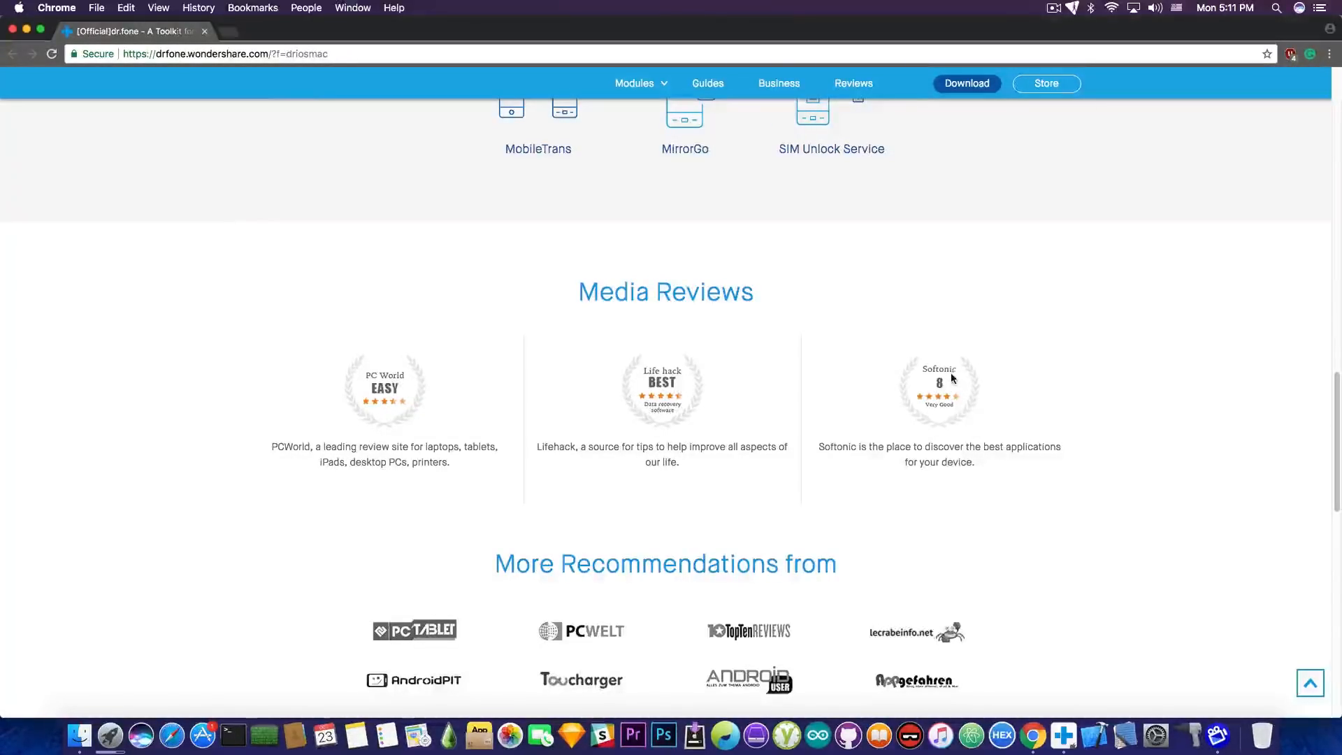
{"action": "scroll", "coordinate": [804, 455], "scroll_direction": "down", "scroll_amount": 4}
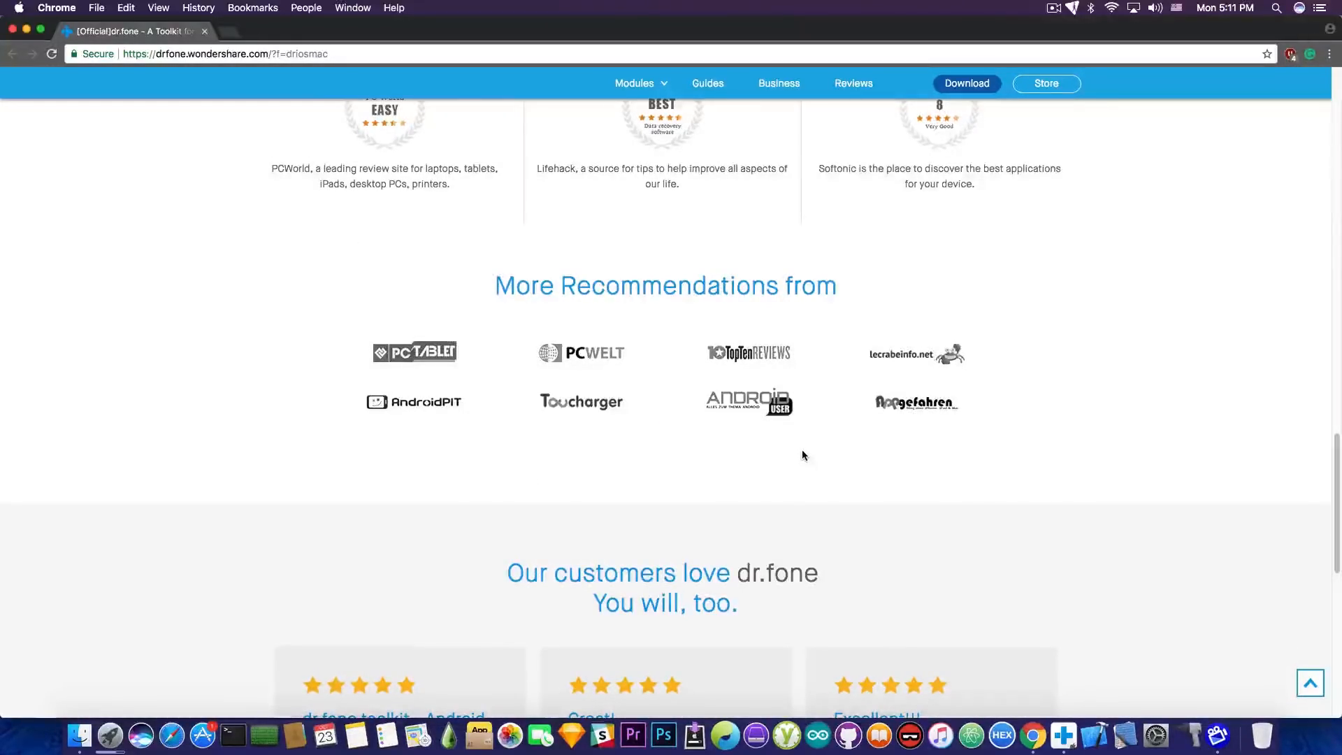
{"action": "scroll", "coordinate": [803, 457], "scroll_direction": "down", "scroll_amount": 3}
{"action": "scroll", "coordinate": [804, 451], "scroll_direction": "down", "scroll_amount": 4}
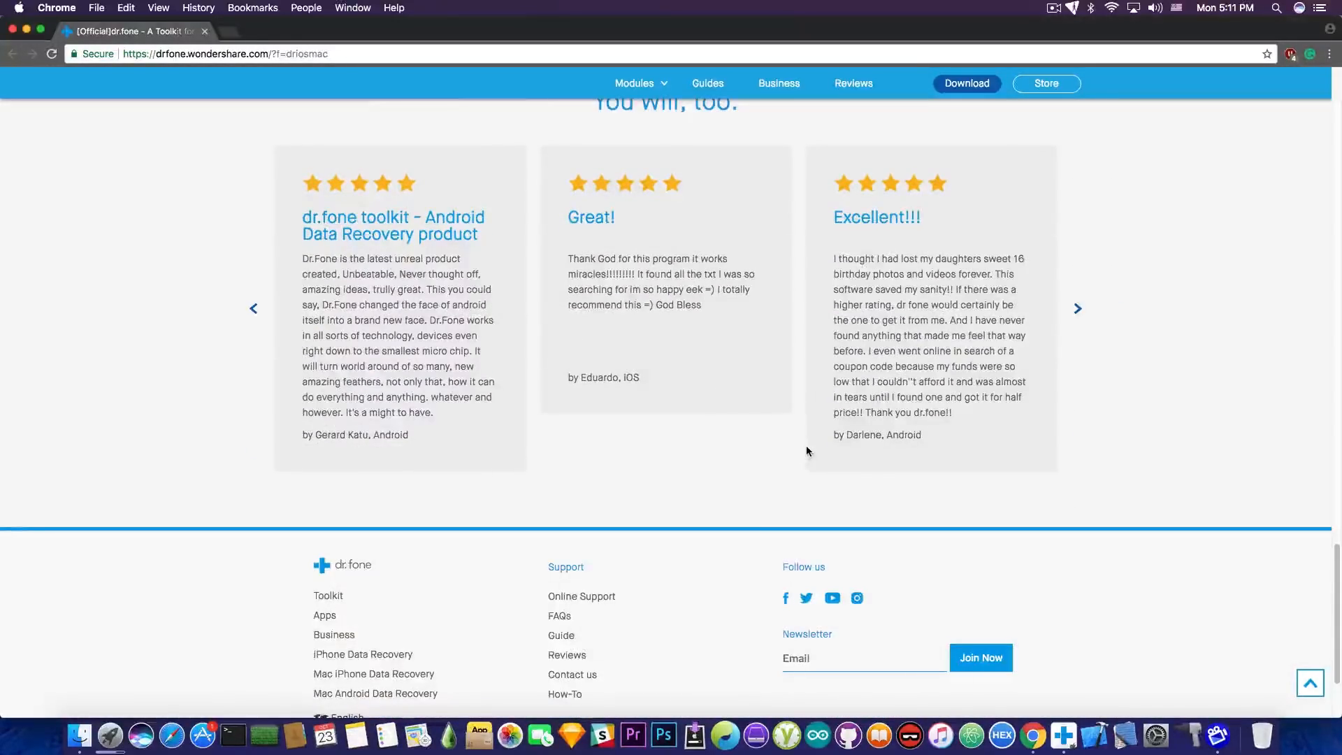
{"action": "left_click", "coordinate": [1078, 311]}
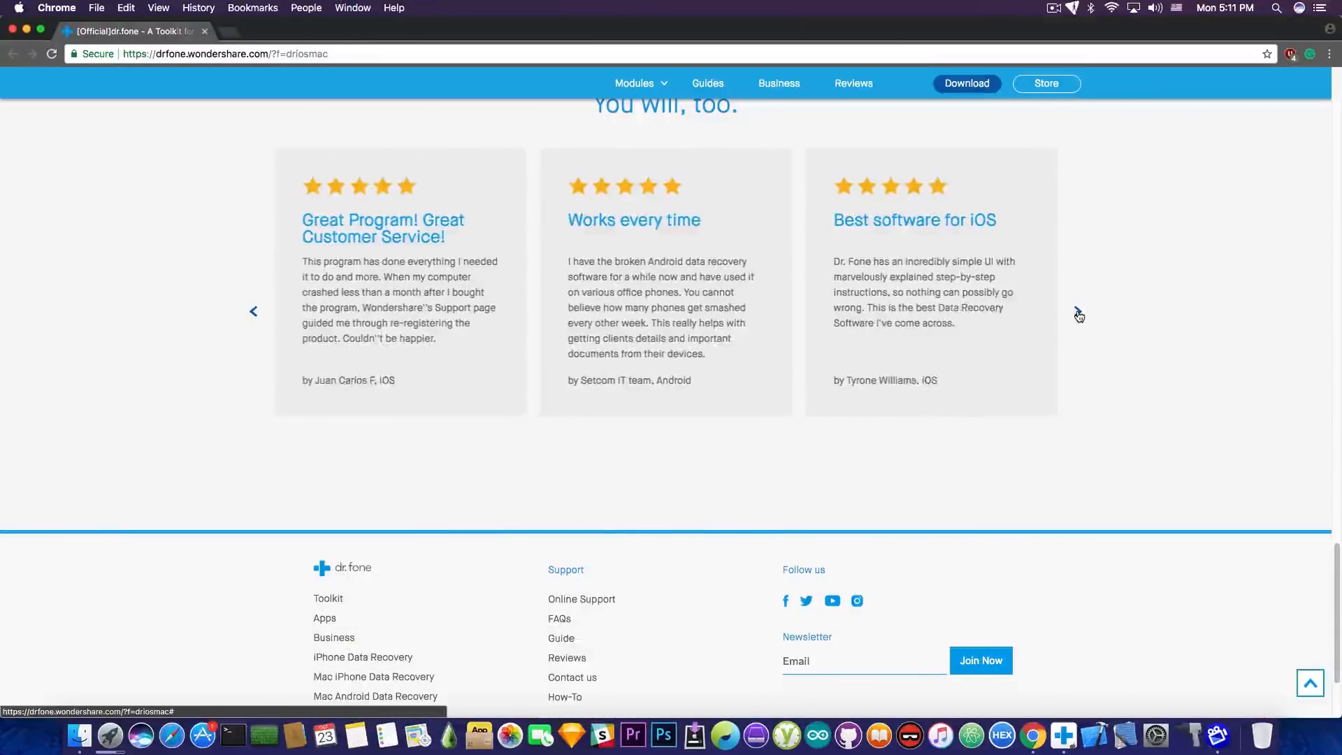
{"action": "scroll", "coordinate": [1071, 337], "scroll_direction": "up", "scroll_amount": 10}
{"action": "scroll", "coordinate": [1070, 338], "scroll_direction": "up", "scroll_amount": 10}
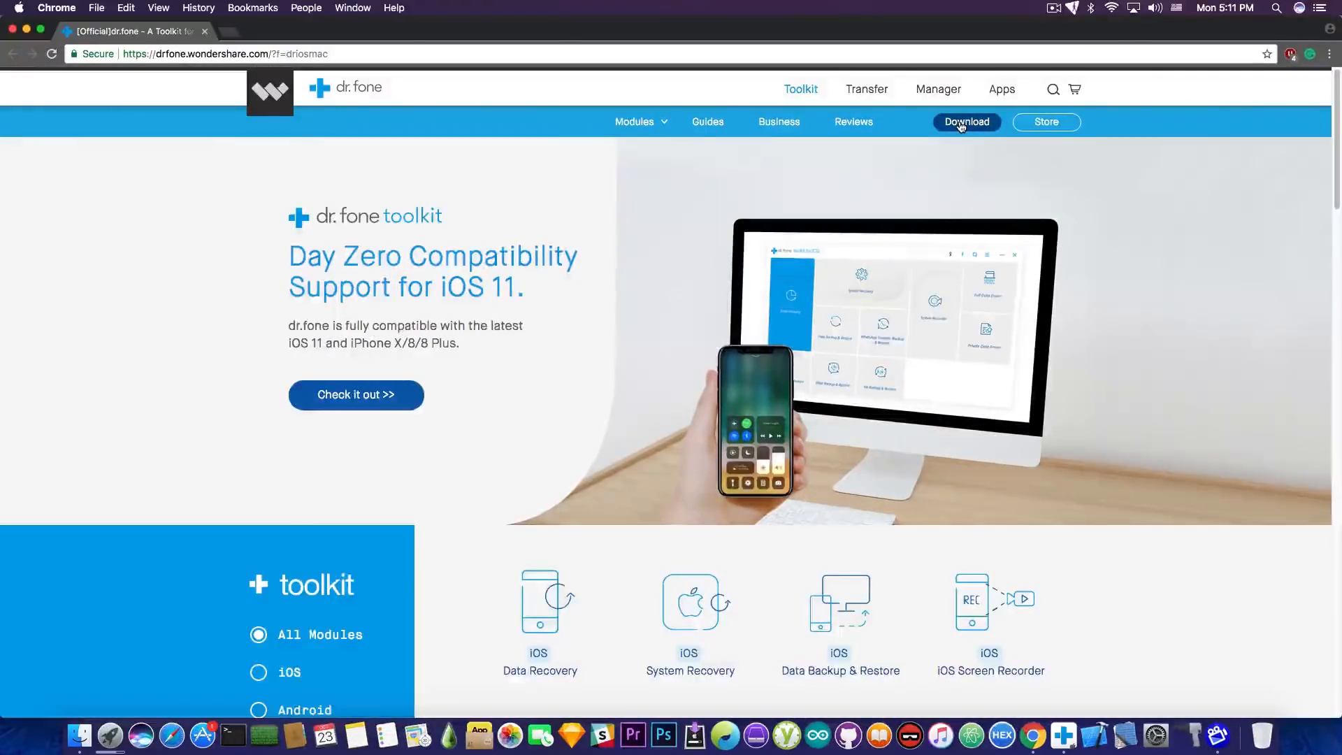
- Start downloading iOS Data Recovery for Windows and for Mac from the dr.fone website
{"action": "mouse_move", "coordinate": [962, 126]}
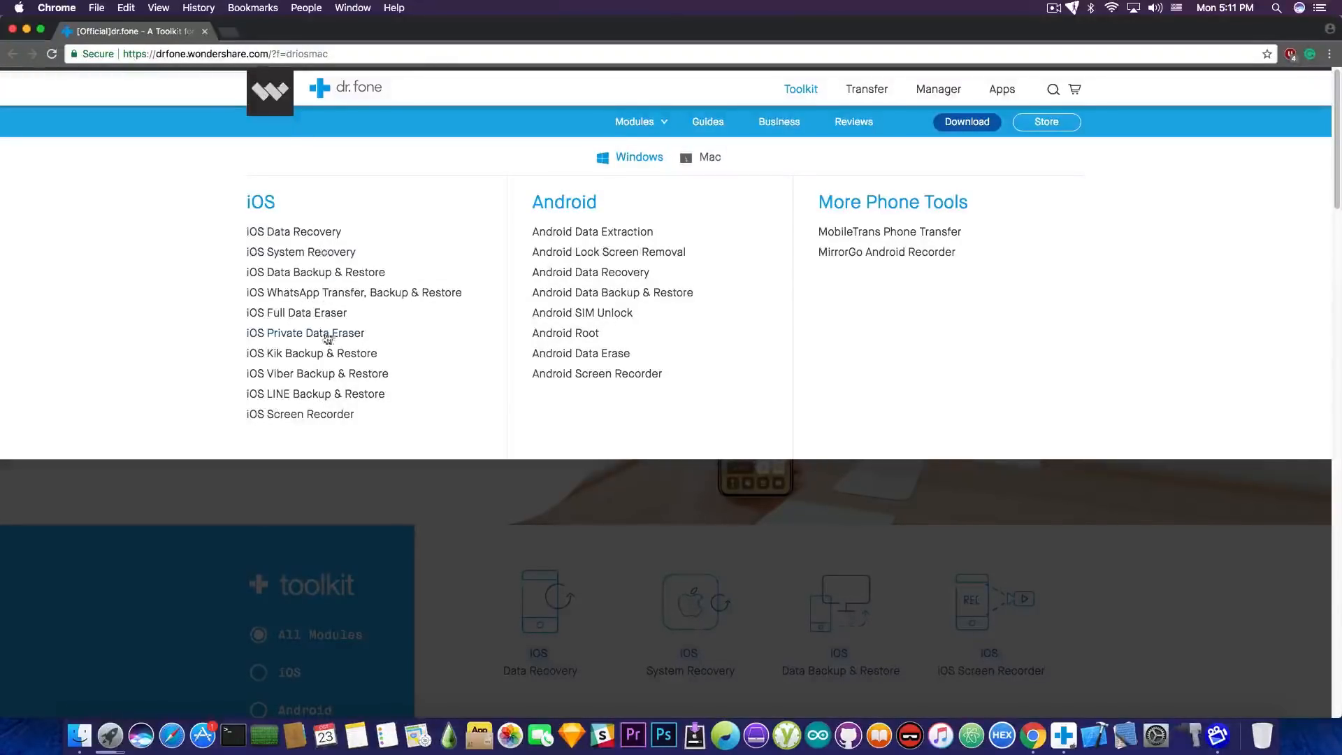
{"action": "left_click", "coordinate": [260, 233]}
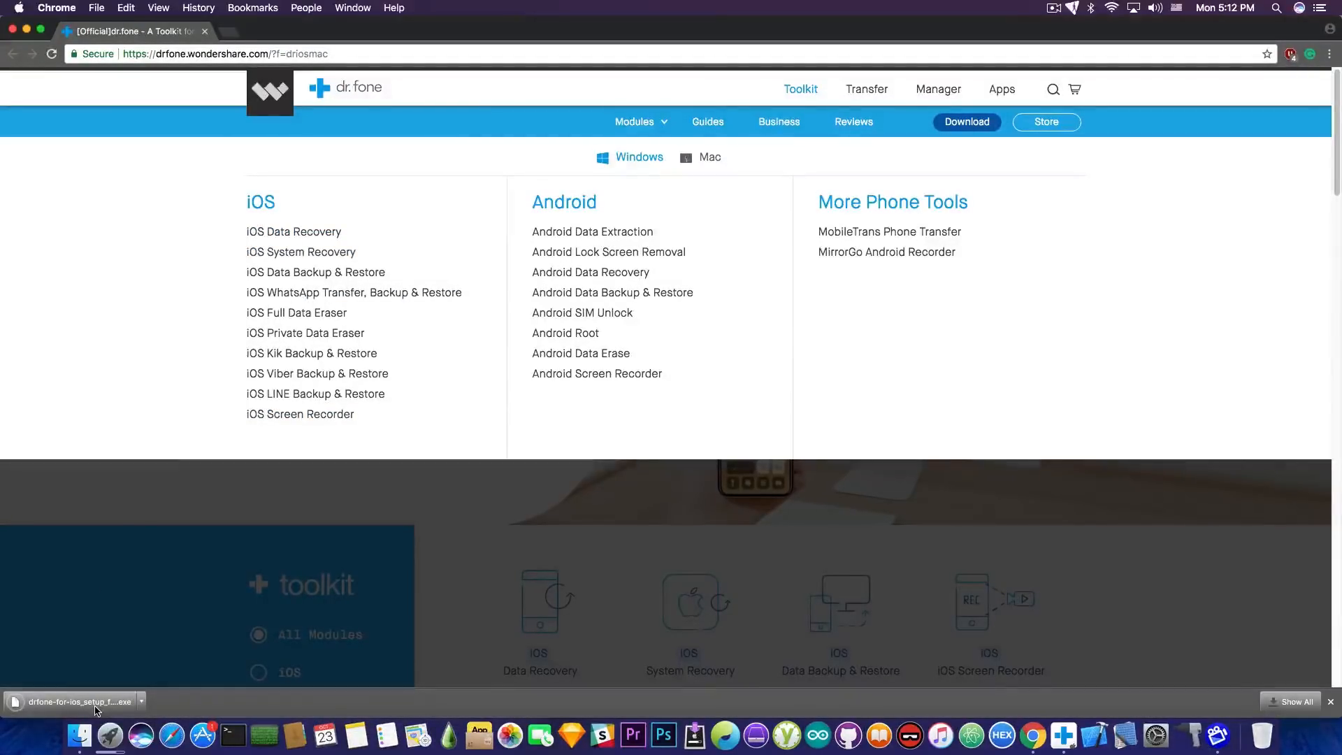
{"action": "left_click", "coordinate": [702, 160]}
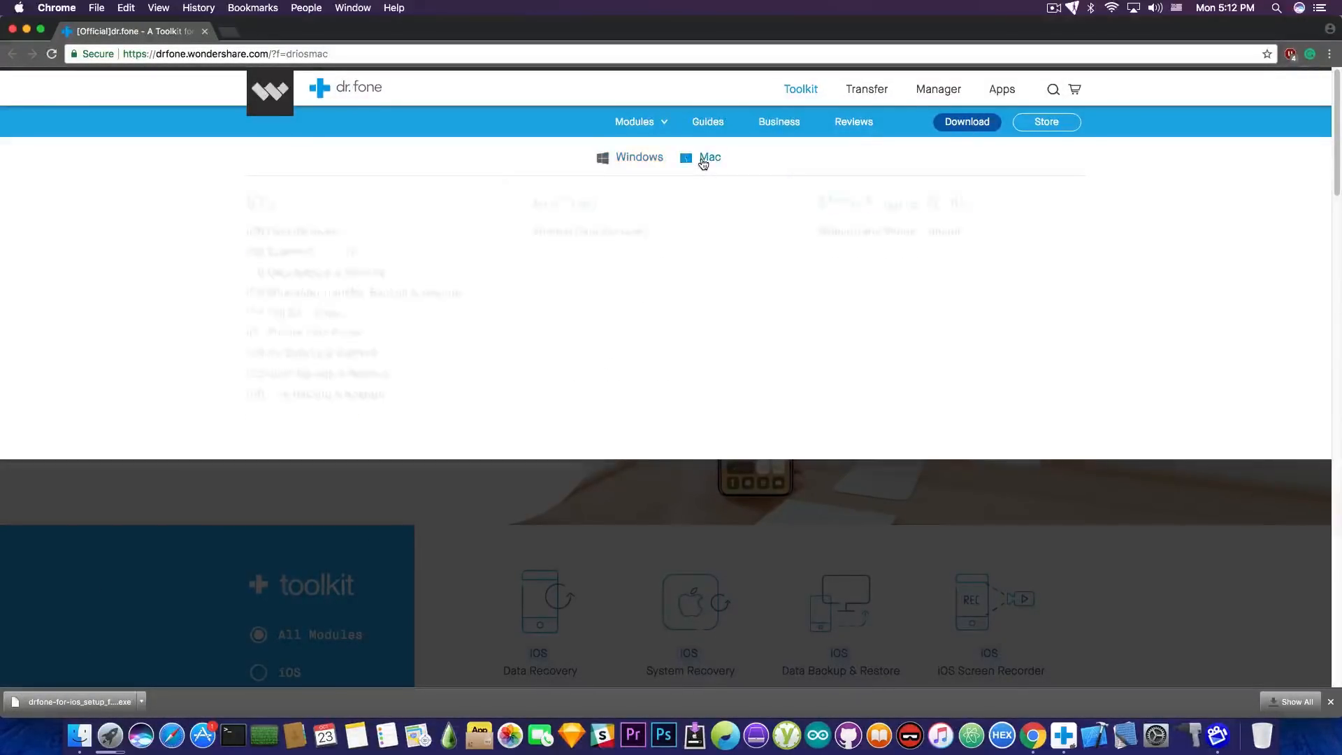
{"action": "left_click", "coordinate": [302, 234]}
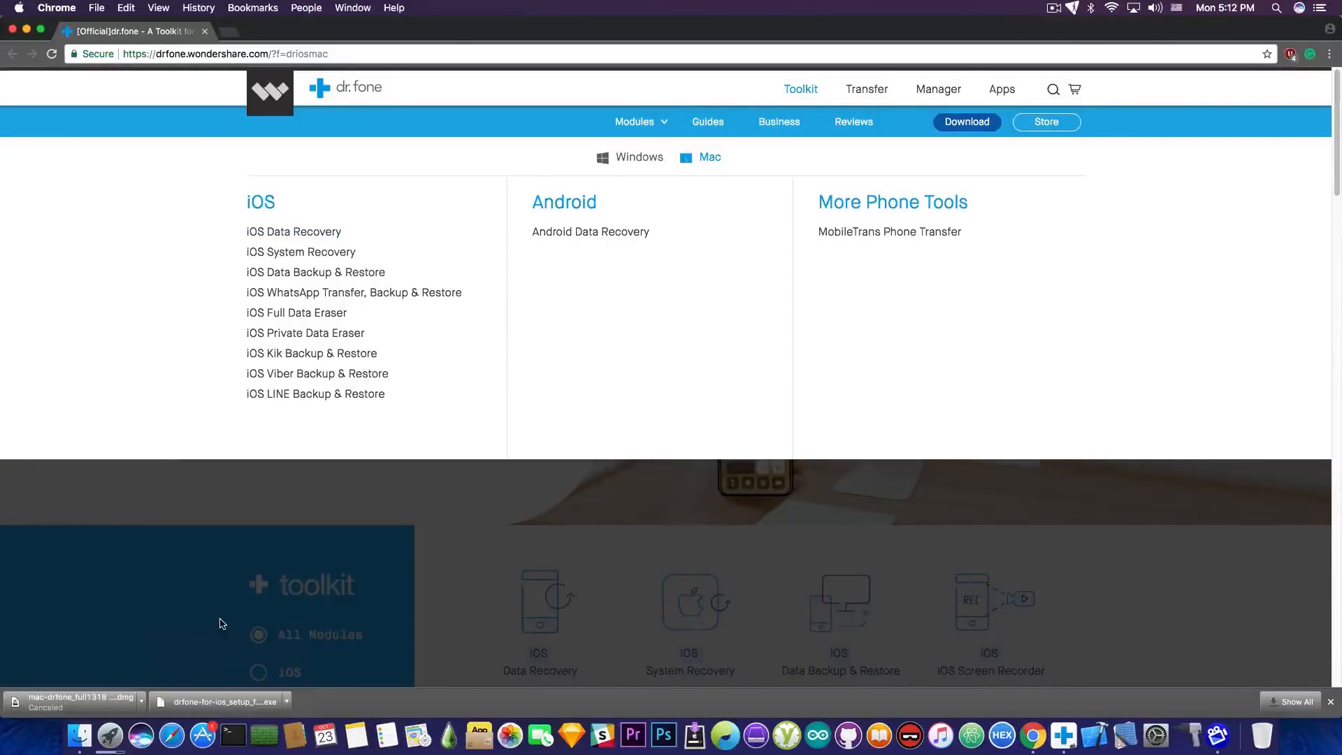
- Switch back to the dr.fone toolkit window on its home screen
{"action": "scroll", "coordinate": [219, 618], "scroll_direction": "down", "scroll_amount": 4}
{"action": "scroll", "coordinate": [219, 618], "scroll_direction": "up", "scroll_amount": 4}
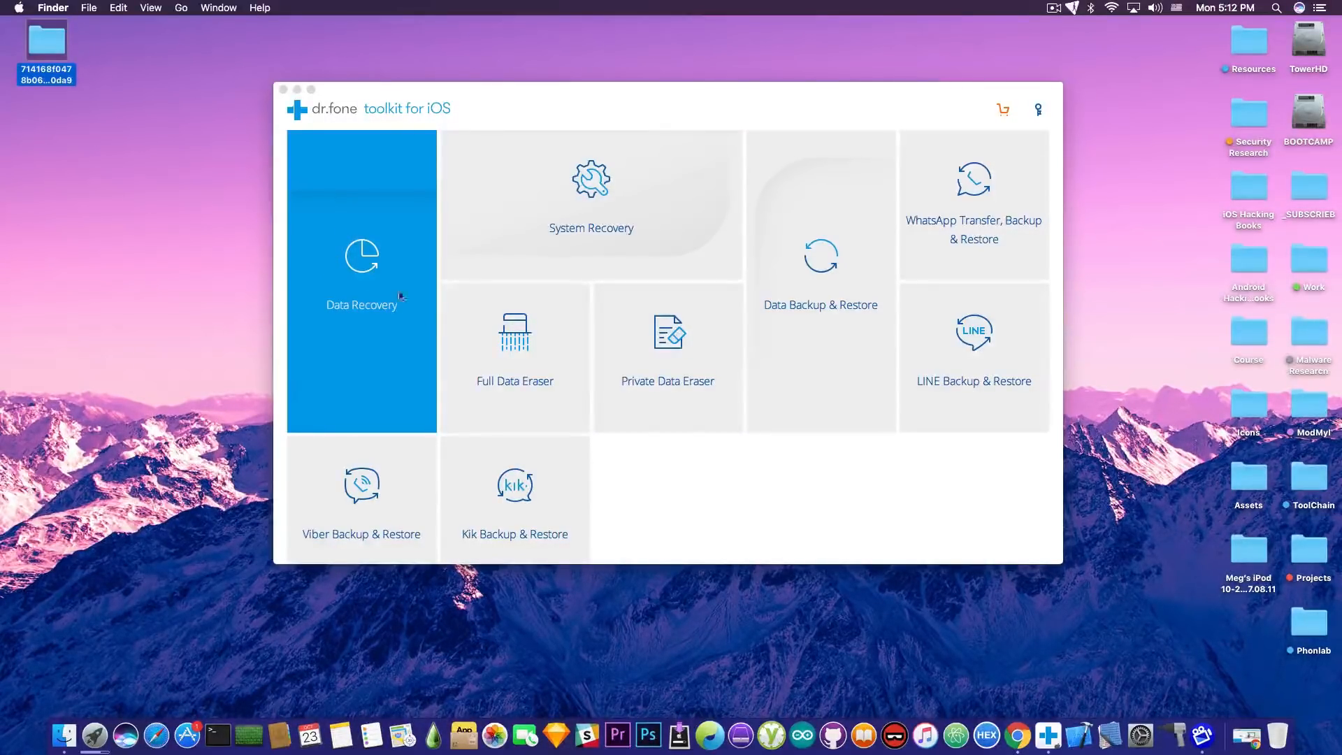
{"action": "left_click", "coordinate": [648, 465]}
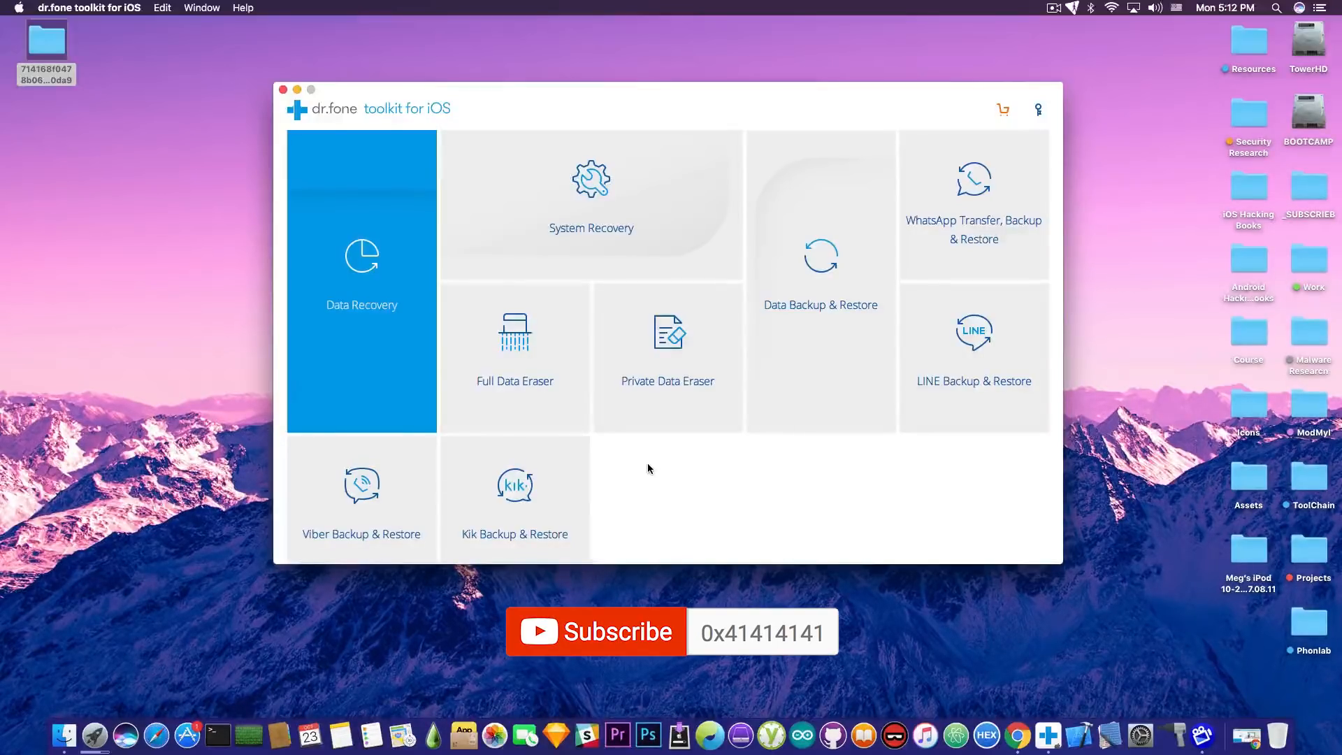